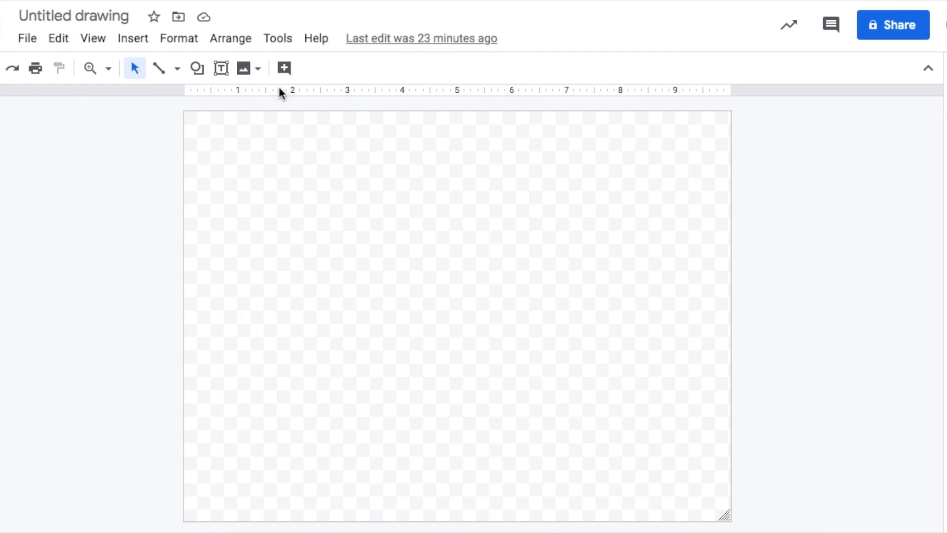
- Draw a text box on the canvas and resize it to about 9 inches wide and 5.4 inches high
click(221, 72)
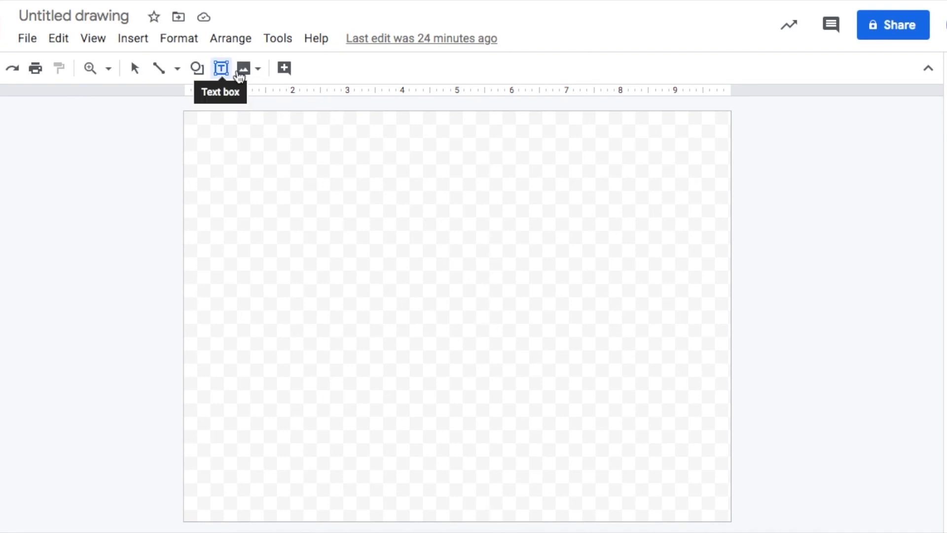
click(223, 73)
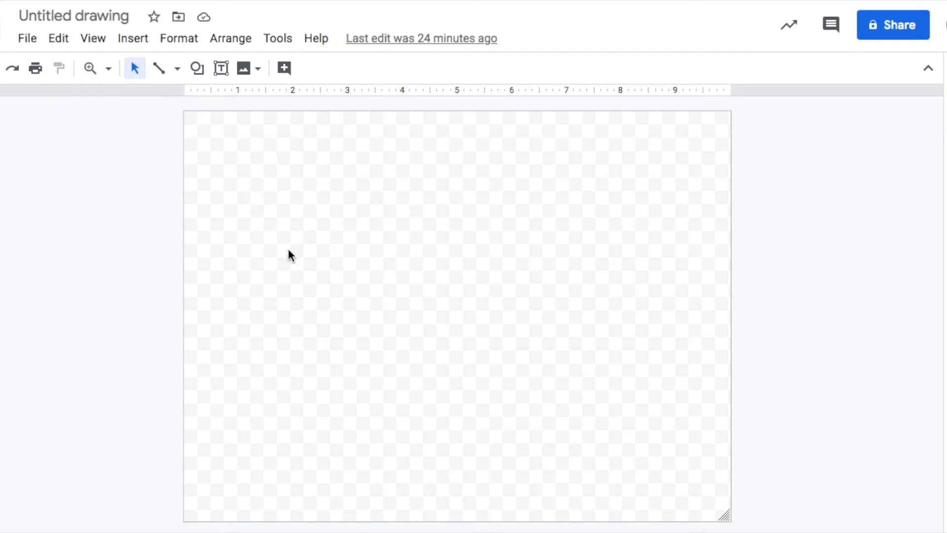
click(221, 70)
drag(227, 150, 655, 325)
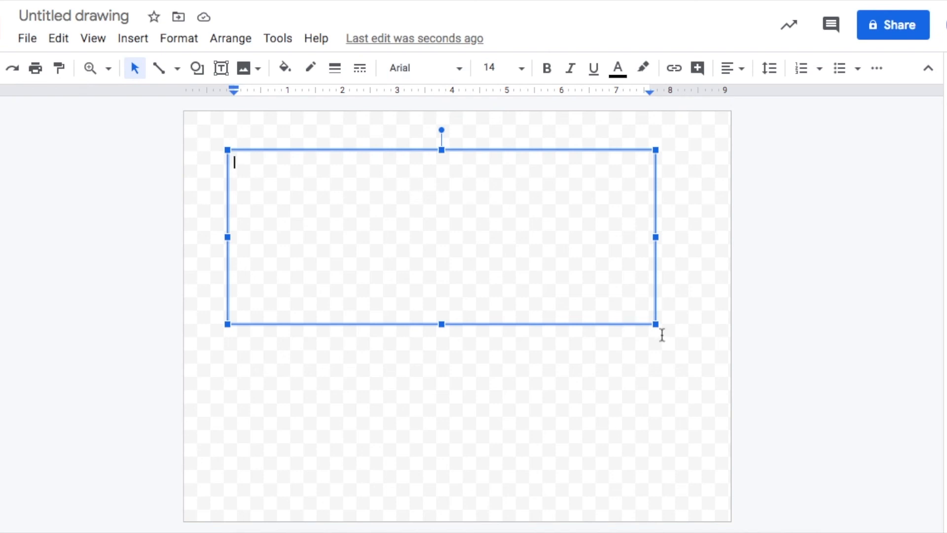
drag(656, 327, 529, 447)
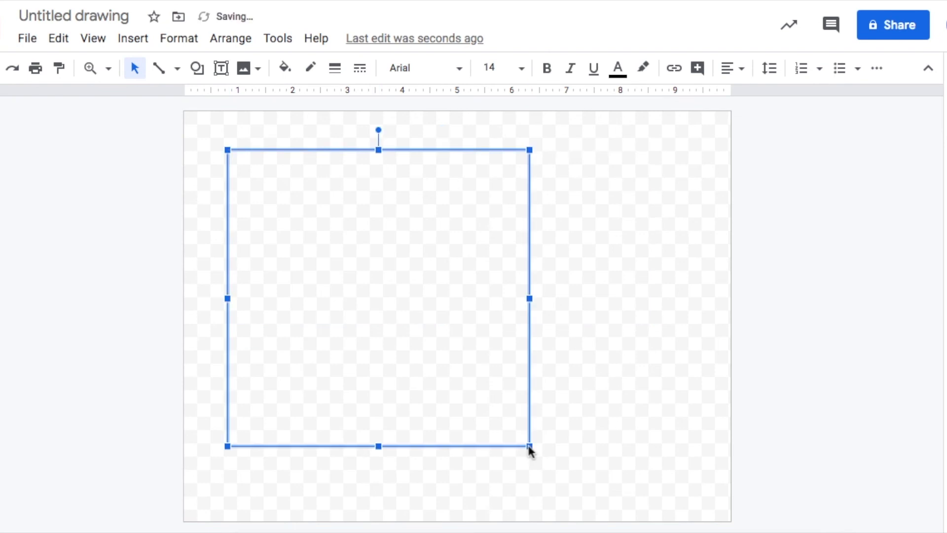
drag(531, 298, 716, 299)
- Enter the text "Hello" inside the text box
click(405, 220)
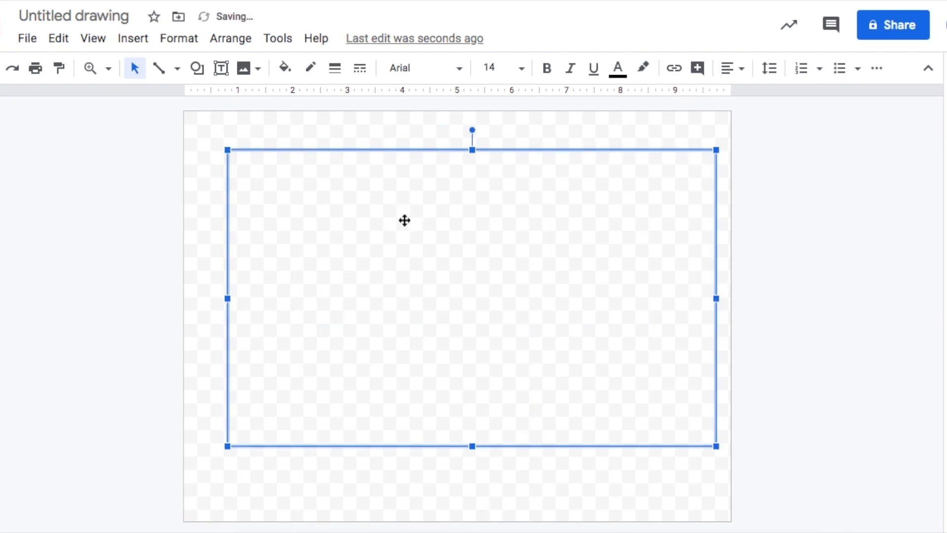
click(282, 202)
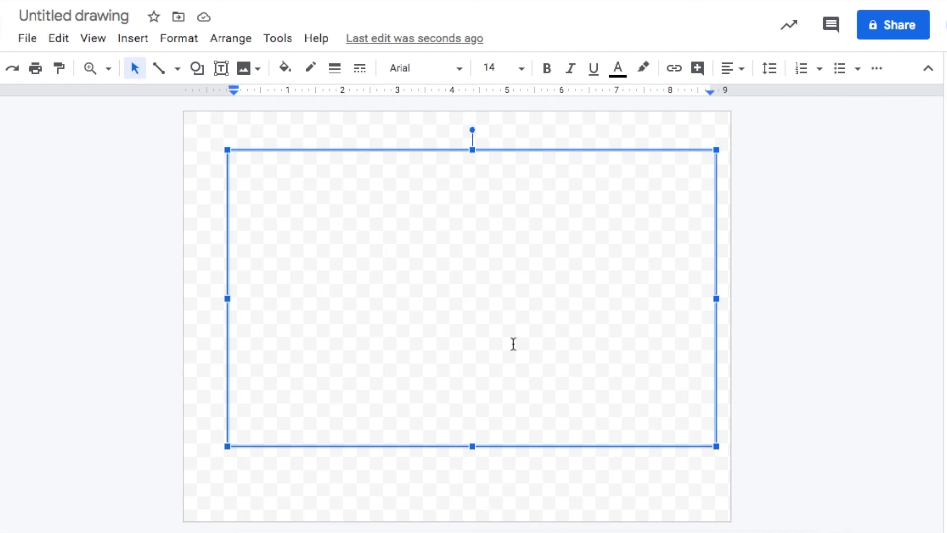
text(Hello)
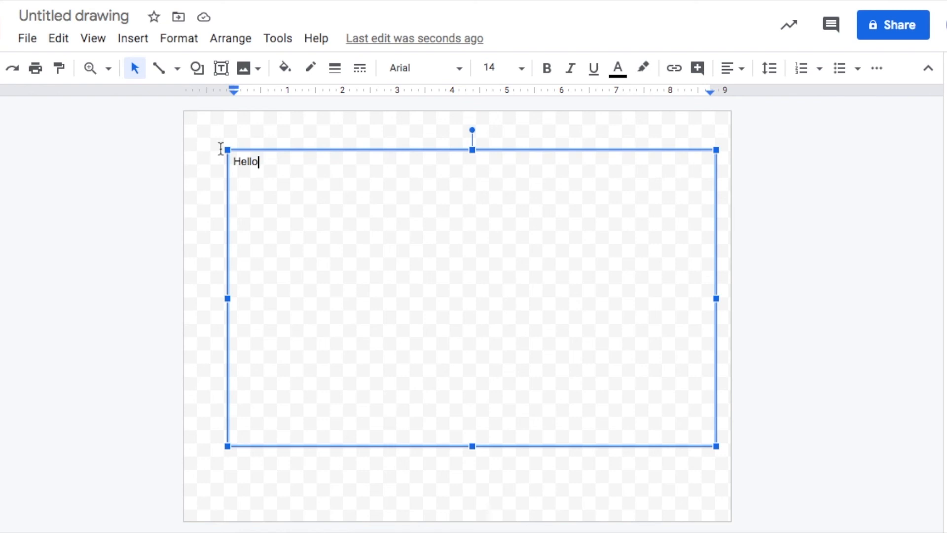
- Fill the text box with bright green and set its border colour to cyan
click(285, 74)
click(367, 176)
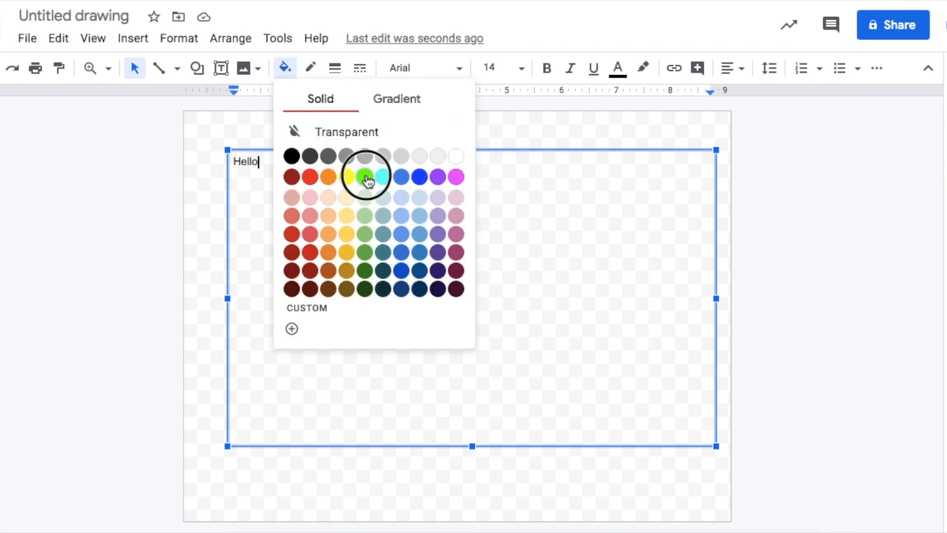
click(311, 69)
click(408, 147)
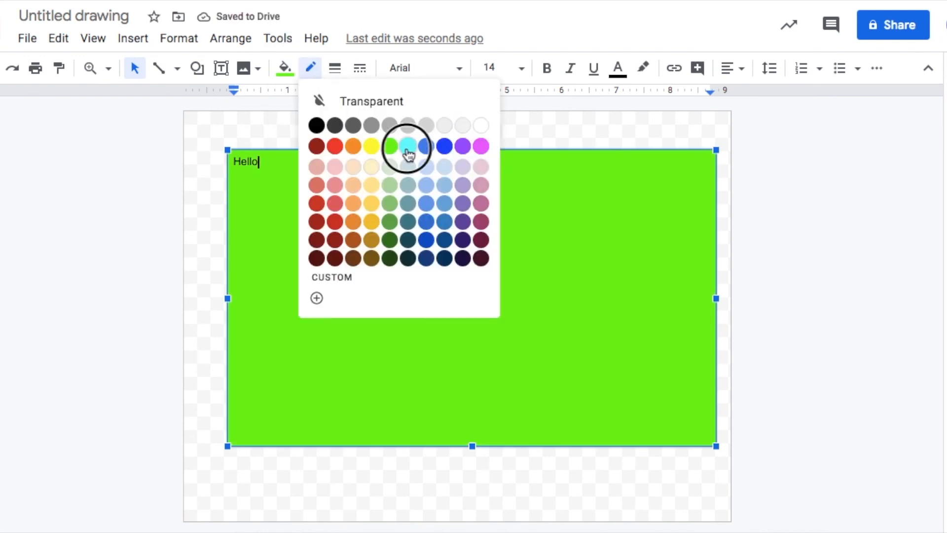
- Set the text box border to a 12px weight with a dotted line style
click(338, 74)
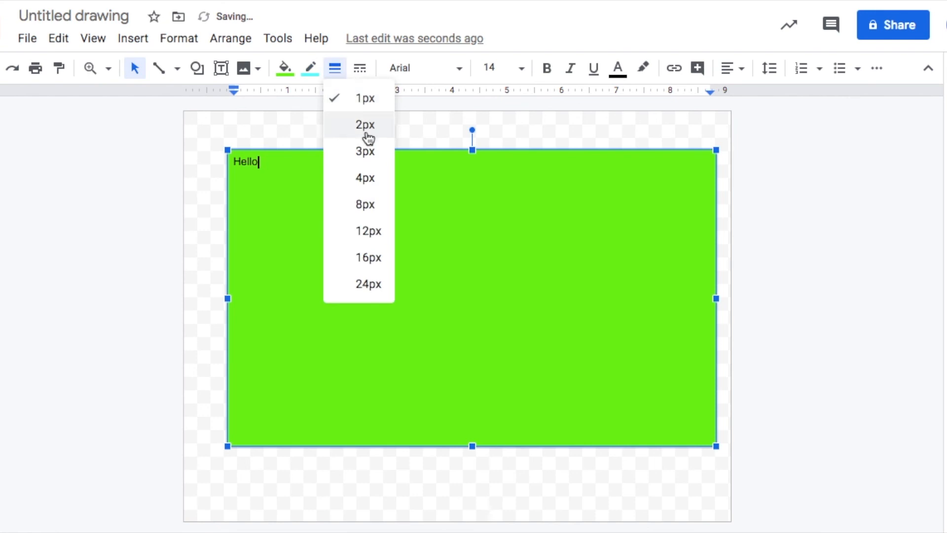
click(376, 232)
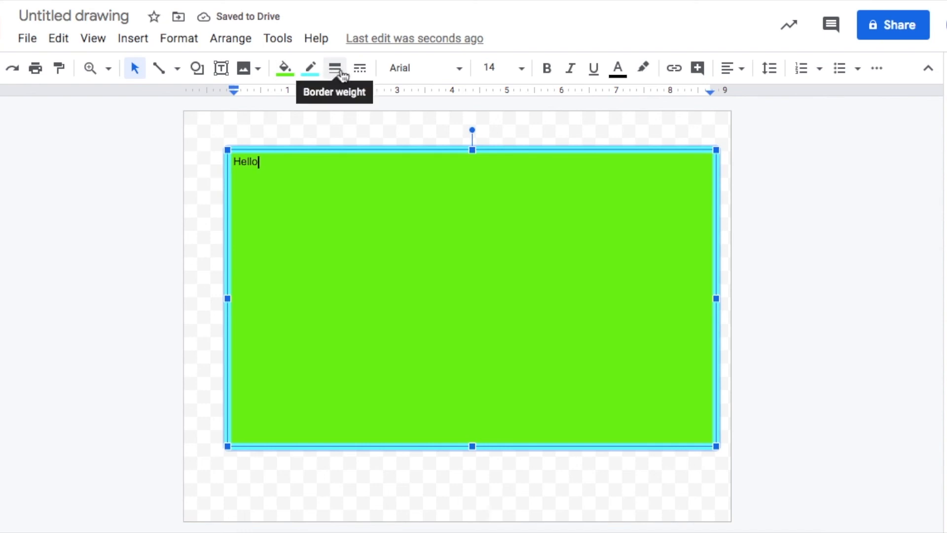
click(366, 74)
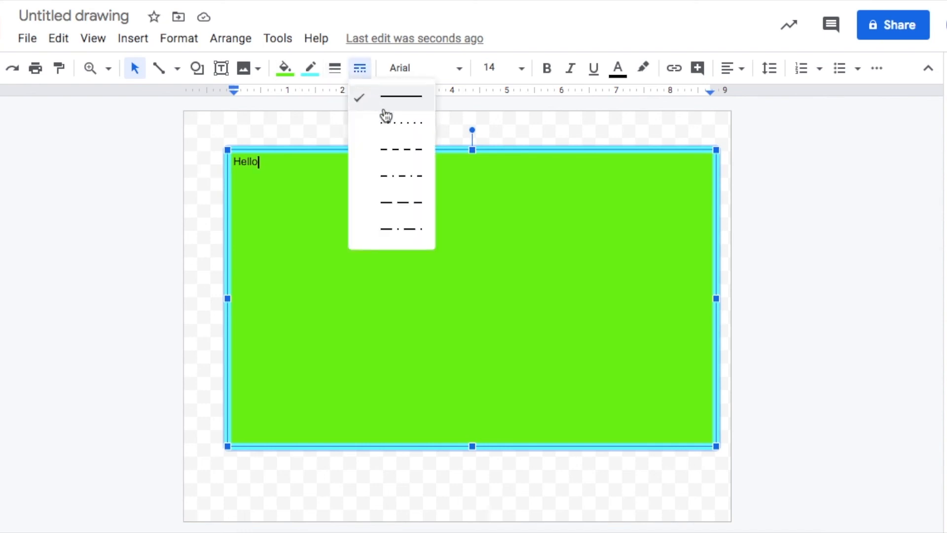
click(389, 129)
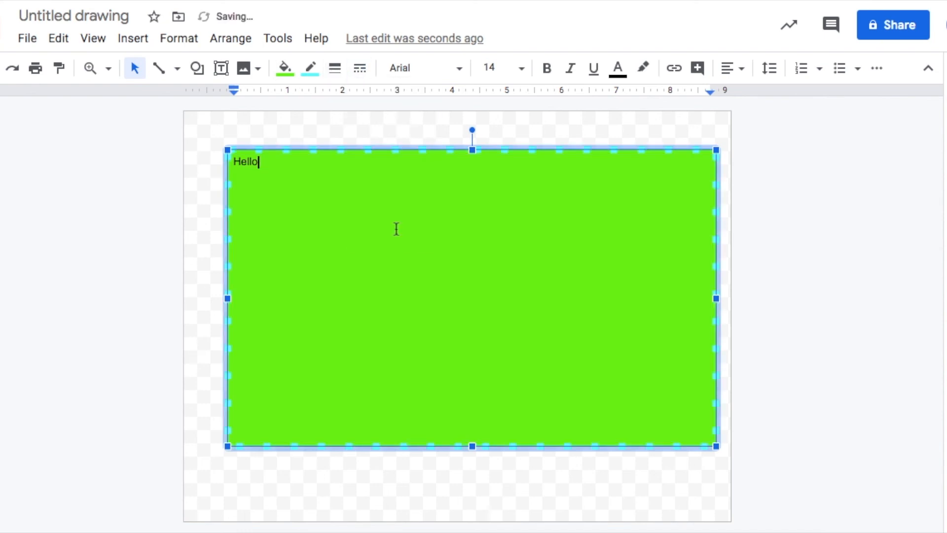
- Resize the text box to about 6.8 by 4.5 inches and make its fill and border transparent
drag(716, 446, 457, 283)
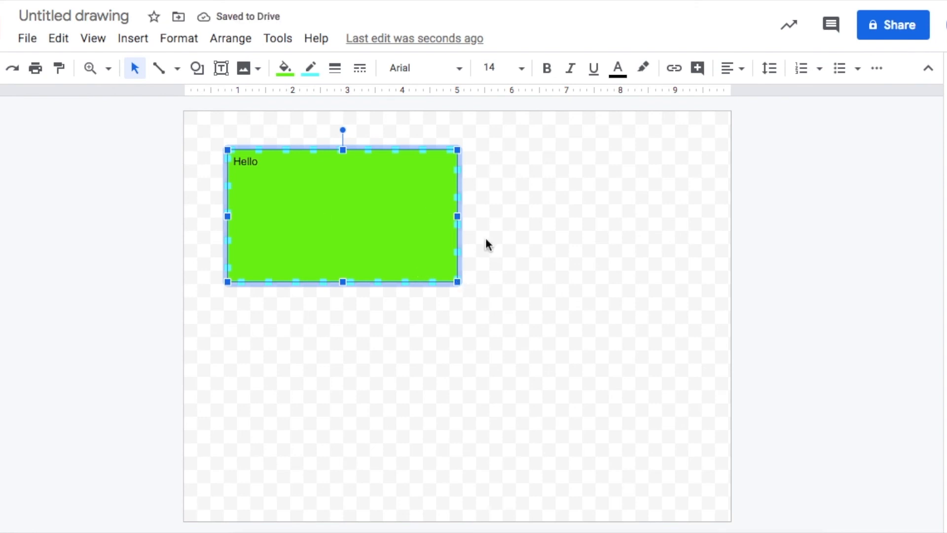
drag(457, 282, 597, 397)
click(285, 67)
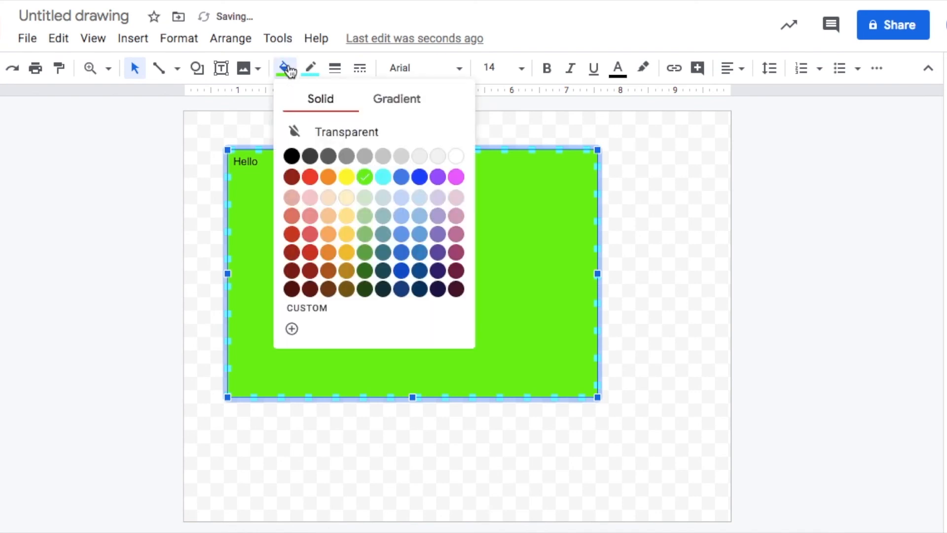
click(344, 124)
click(310, 68)
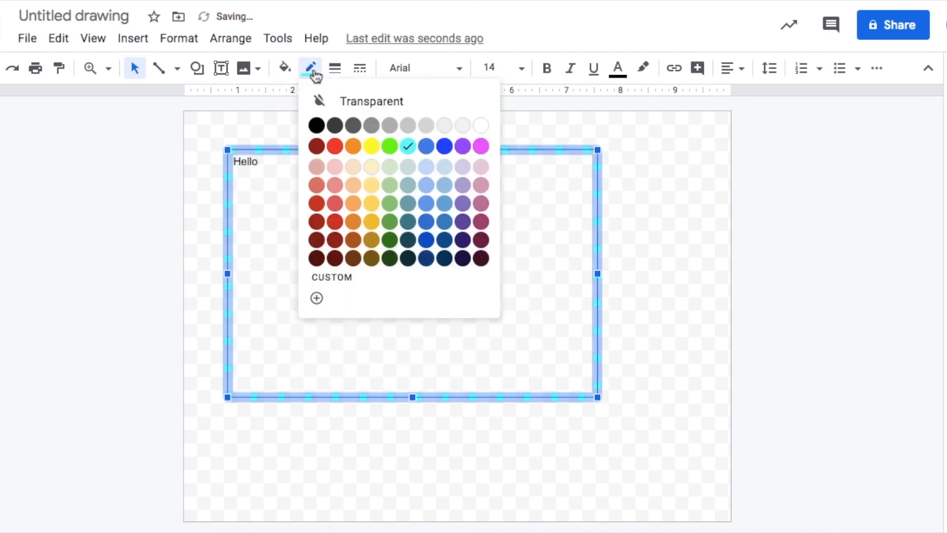
click(331, 103)
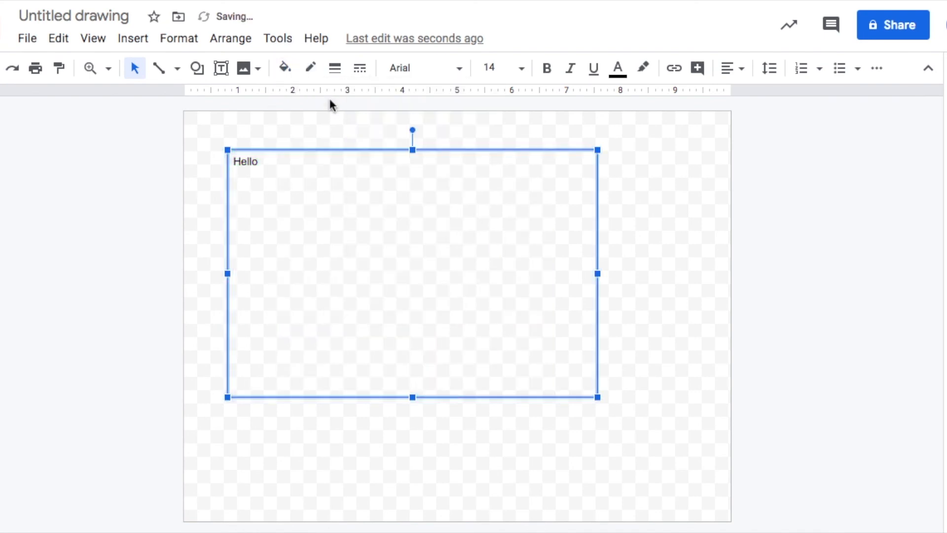
- Set the word "Hello" in the Permanent Marker font
click(258, 165)
click(286, 173)
click(265, 166)
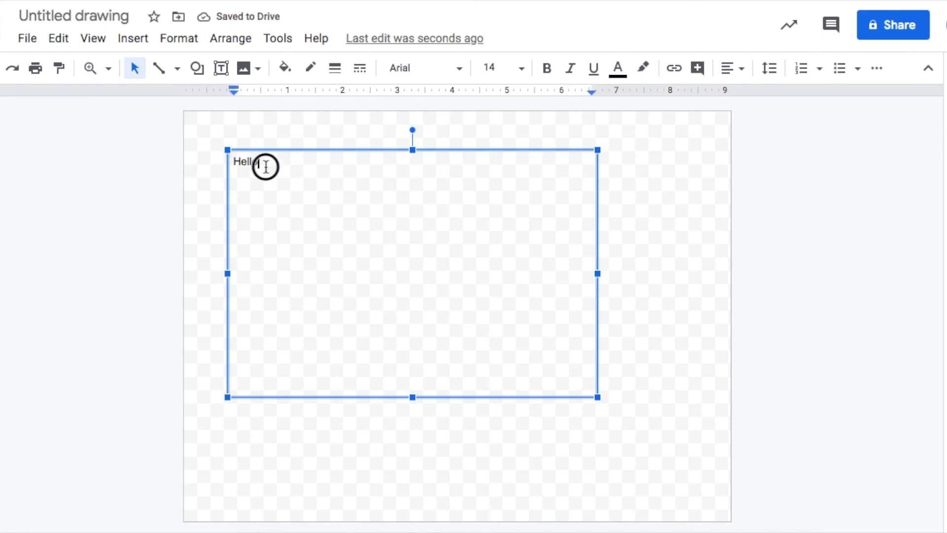
double_click(245, 165)
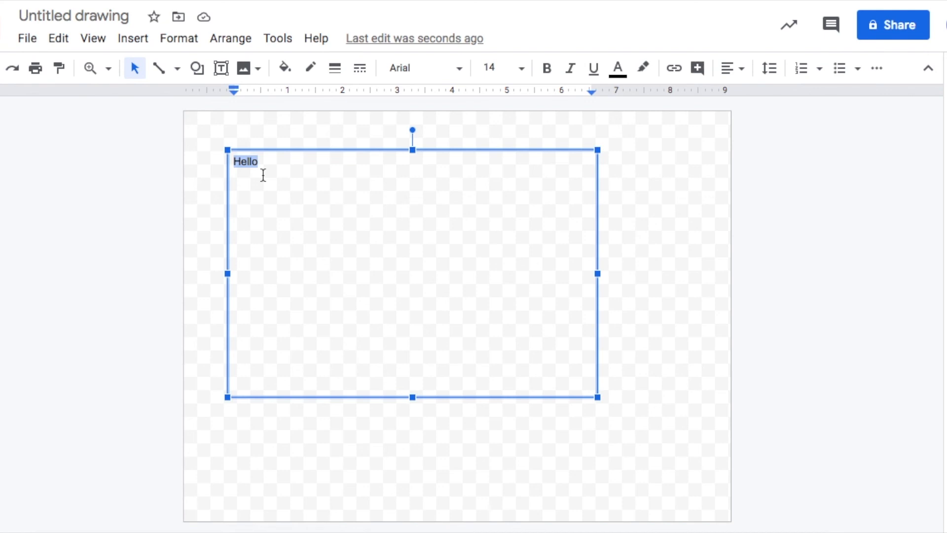
click(459, 69)
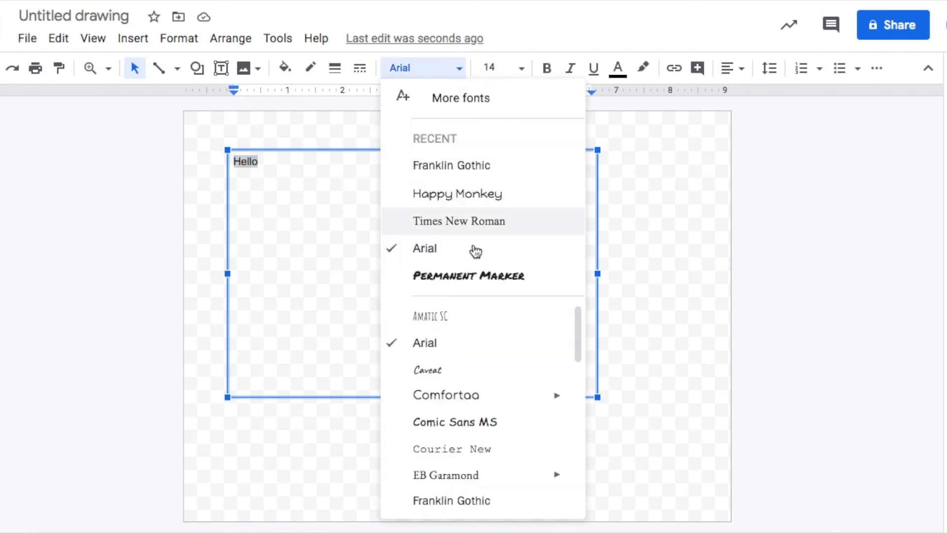
scroll(493, 395, down, 5)
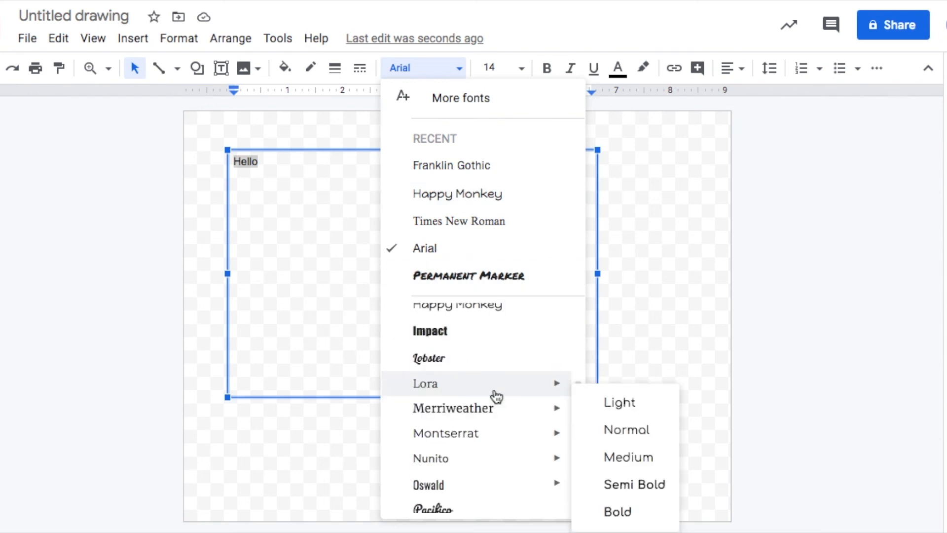
scroll(496, 396, down, 2)
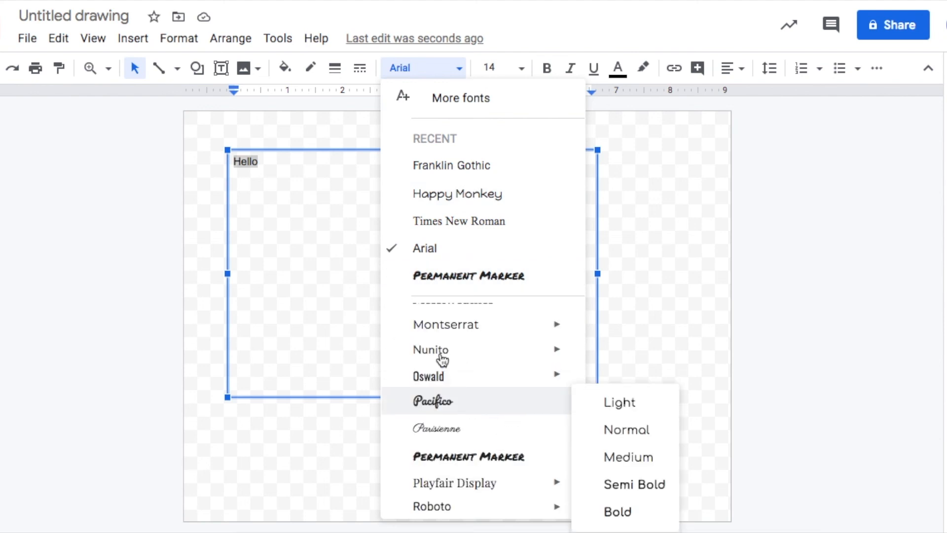
click(460, 458)
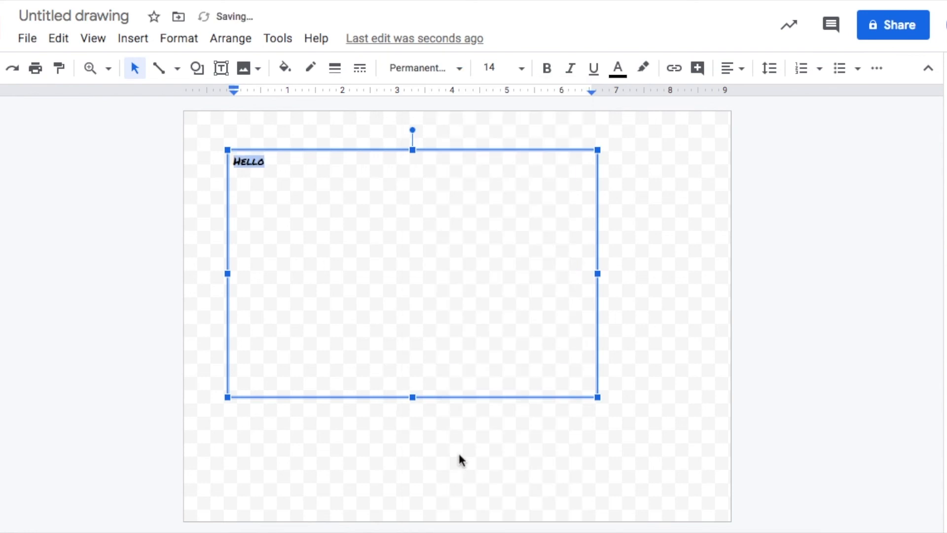
- Change the font of "Hello" to Nunito and shift the text box about a quarter inch to the left
click(462, 70)
scroll(492, 369, down, 7)
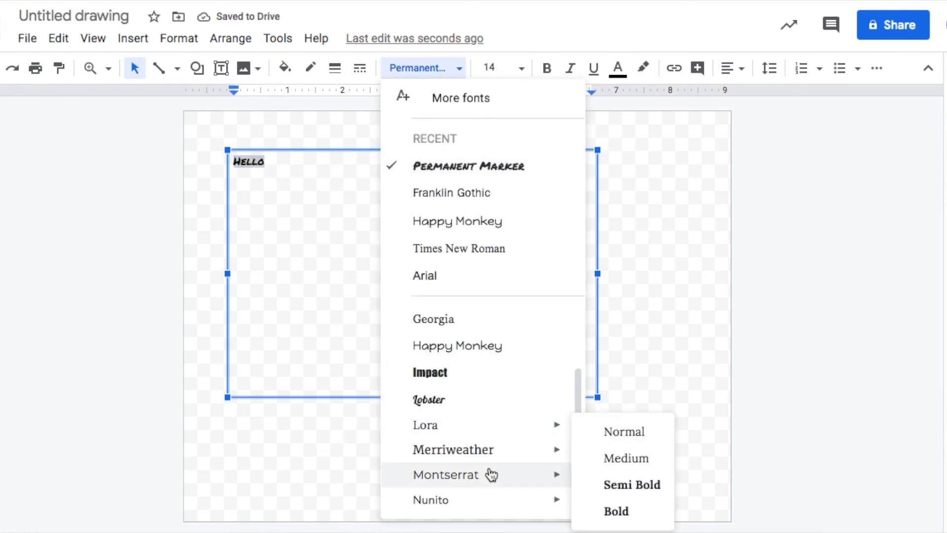
scroll(488, 469, down, 3)
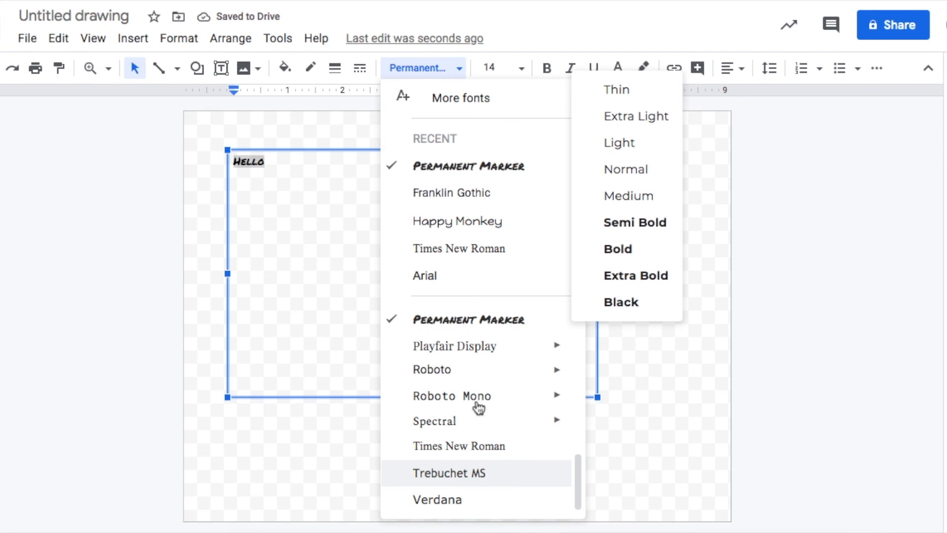
scroll(477, 407, up, 4)
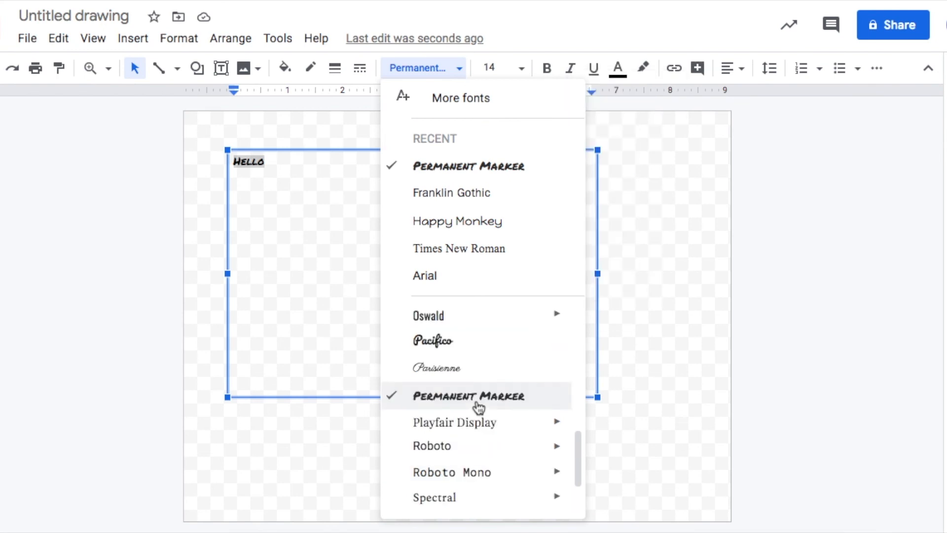
scroll(434, 464, up, 1)
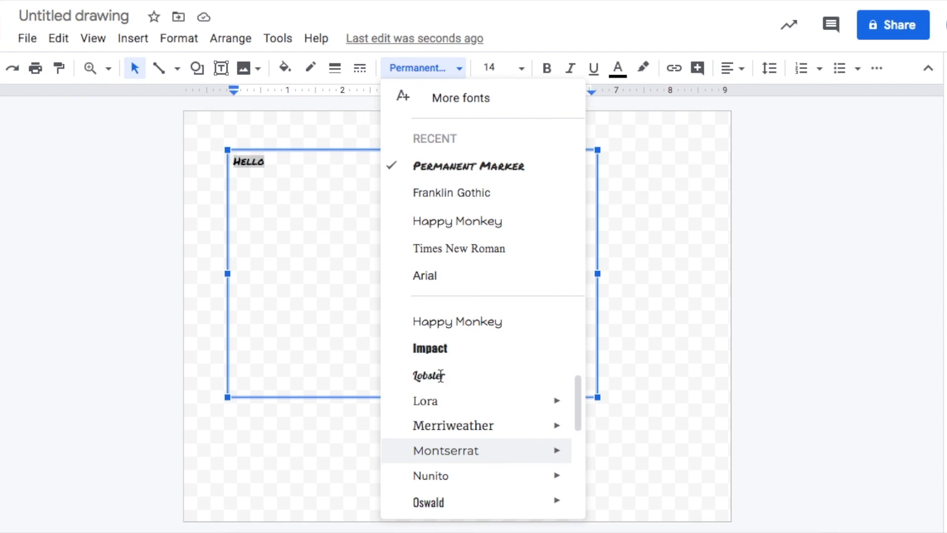
click(431, 476)
click(443, 373)
click(300, 154)
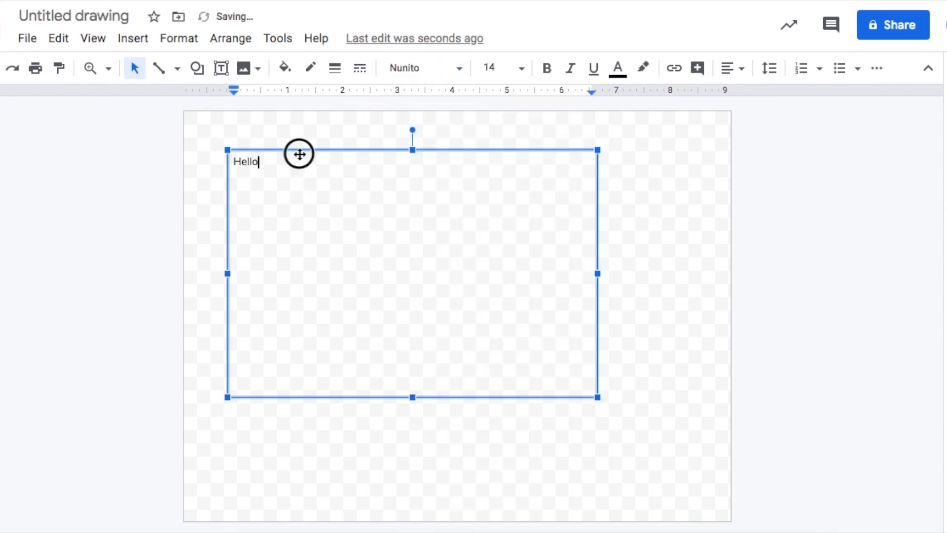
drag(299, 154, 286, 157)
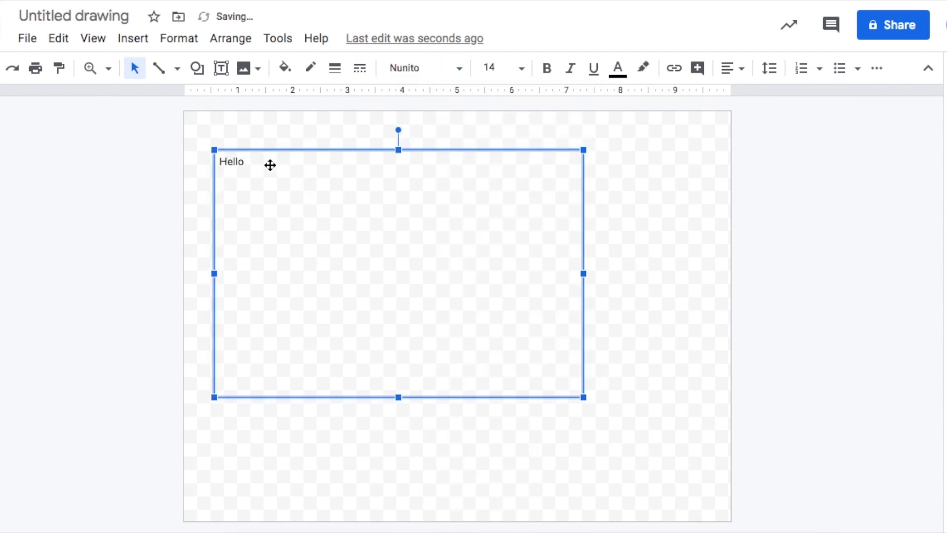
- Select the word "Hello" and look through the list of available fonts
drag(256, 161, 213, 161)
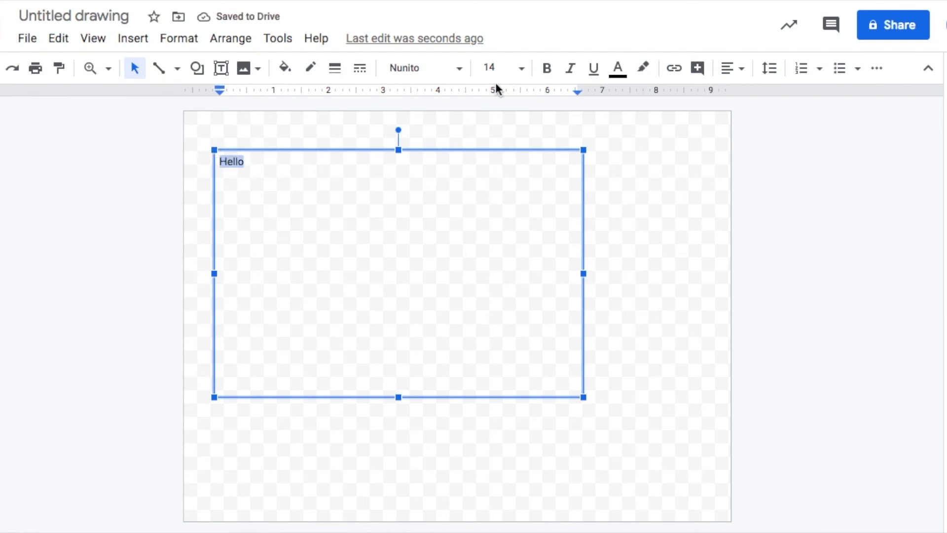
click(461, 69)
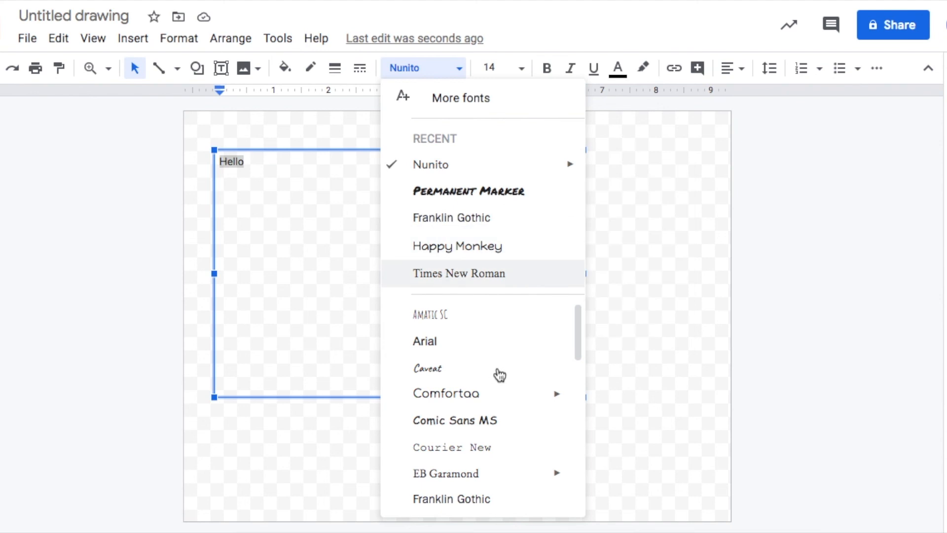
scroll(500, 374, down, 5)
scroll(500, 375, down, 3)
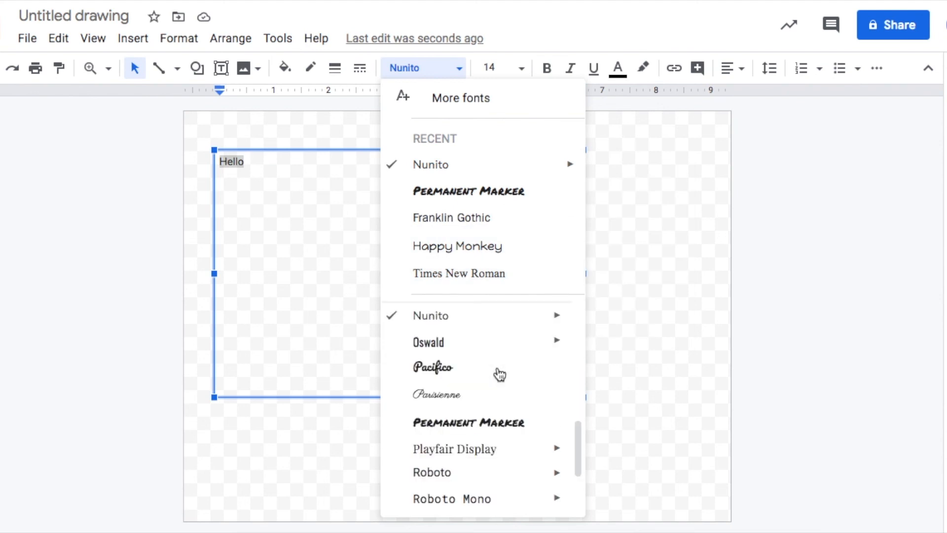
scroll(499, 375, down, 2)
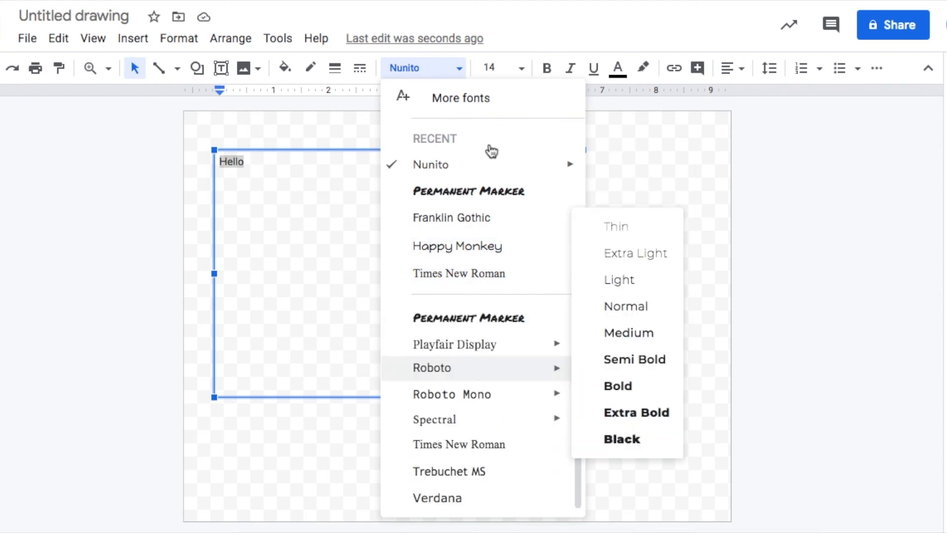
- Open the catalogue of additional fonts and browse through the fonts it offers
click(476, 104)
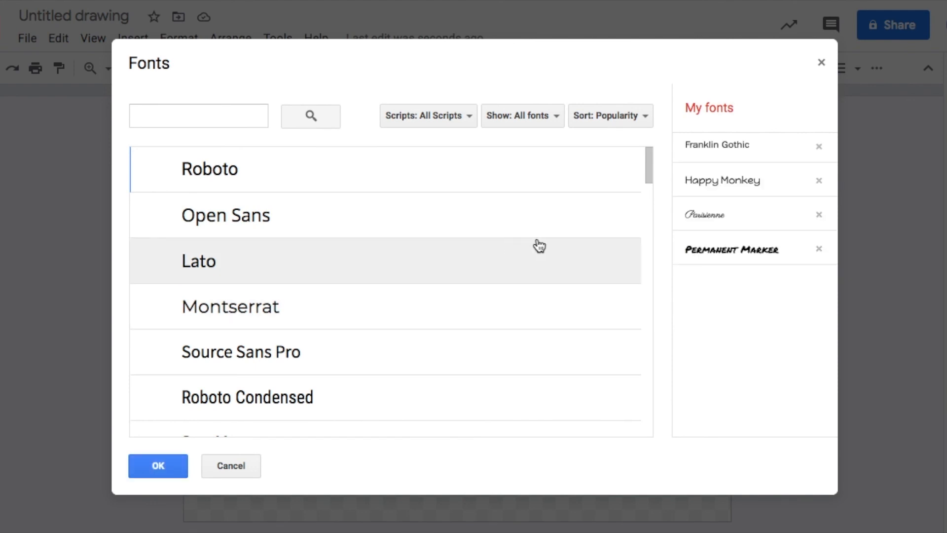
scroll(441, 256, down, 15)
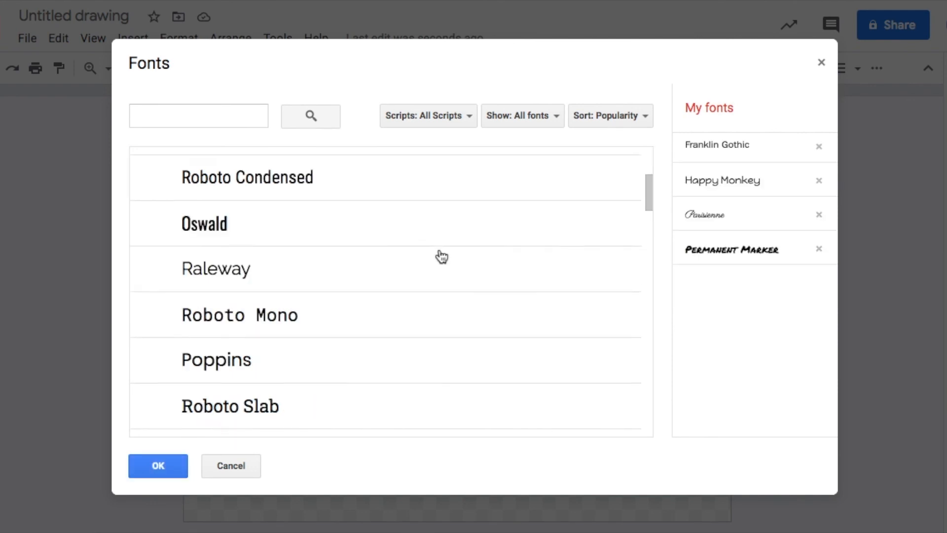
scroll(441, 256, down, 10)
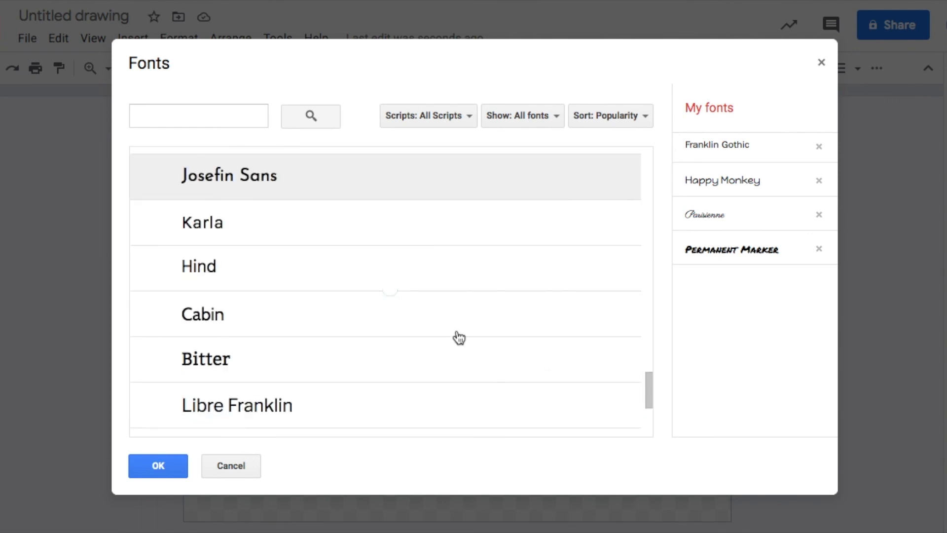
scroll(458, 337, down, 2)
scroll(459, 337, down, 5)
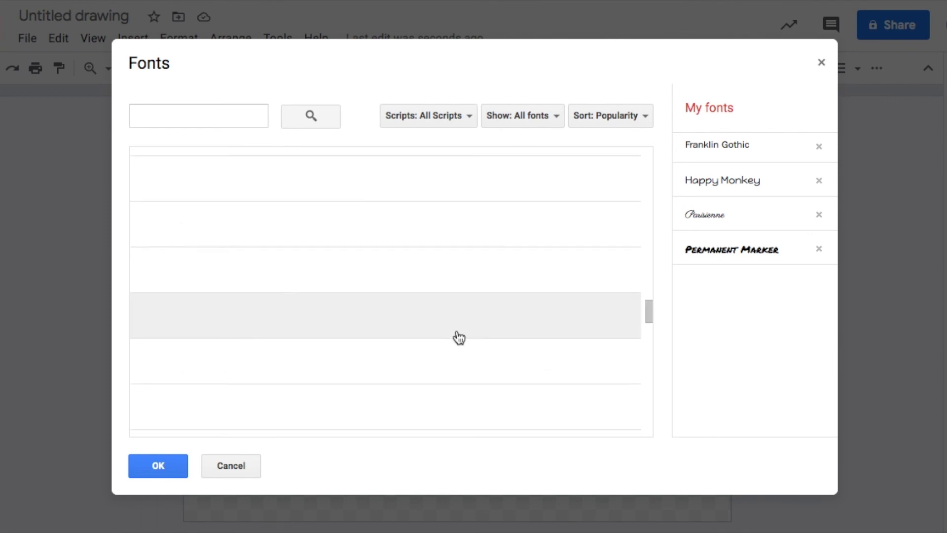
scroll(427, 307, down, 3)
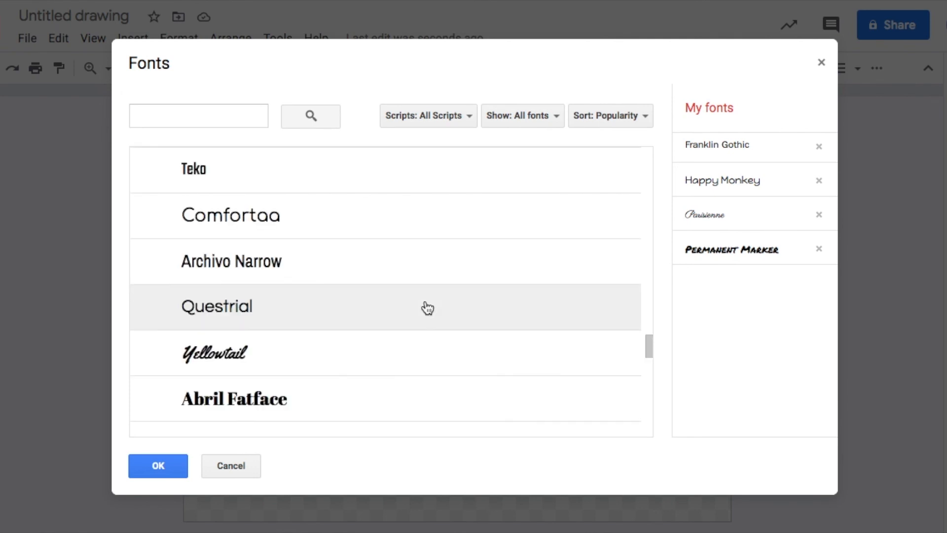
scroll(428, 308, down, 4)
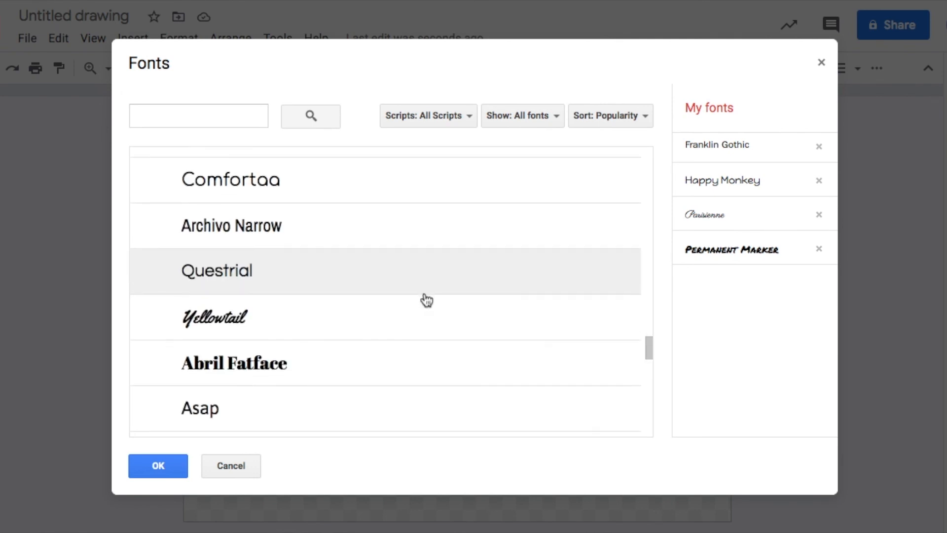
- Examine the script filter choices in the font catalogue, leaving it on All Scripts
click(460, 116)
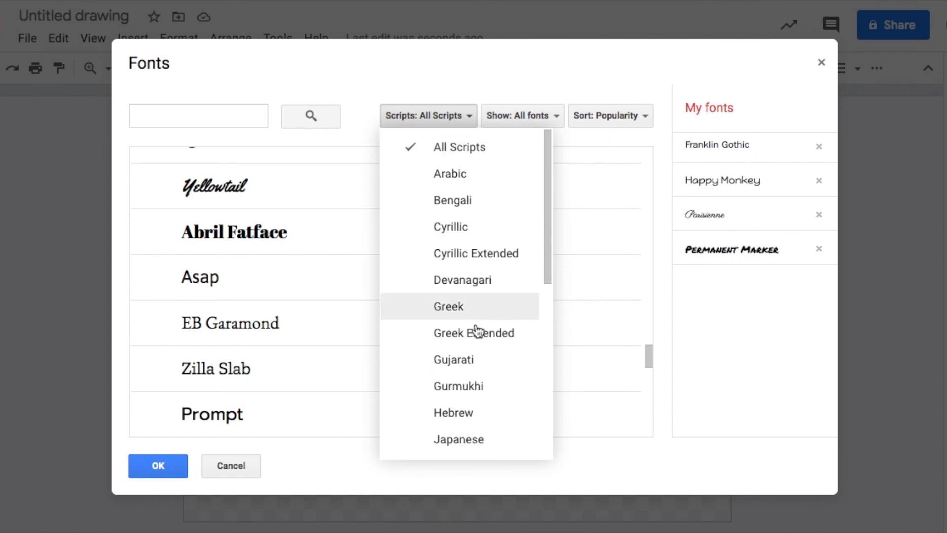
scroll(477, 330, down, 2)
scroll(484, 374, down, 2)
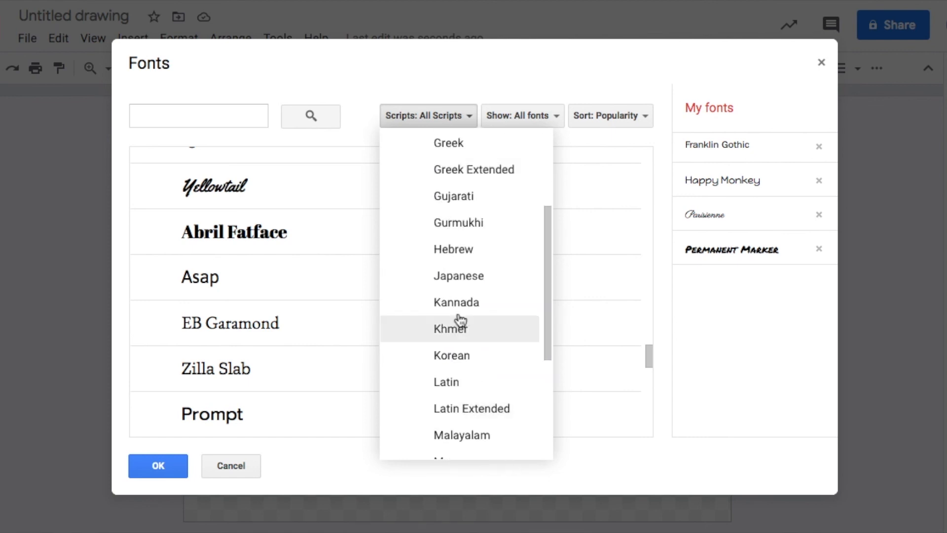
scroll(490, 319, down, 4)
scroll(469, 431, down, 2)
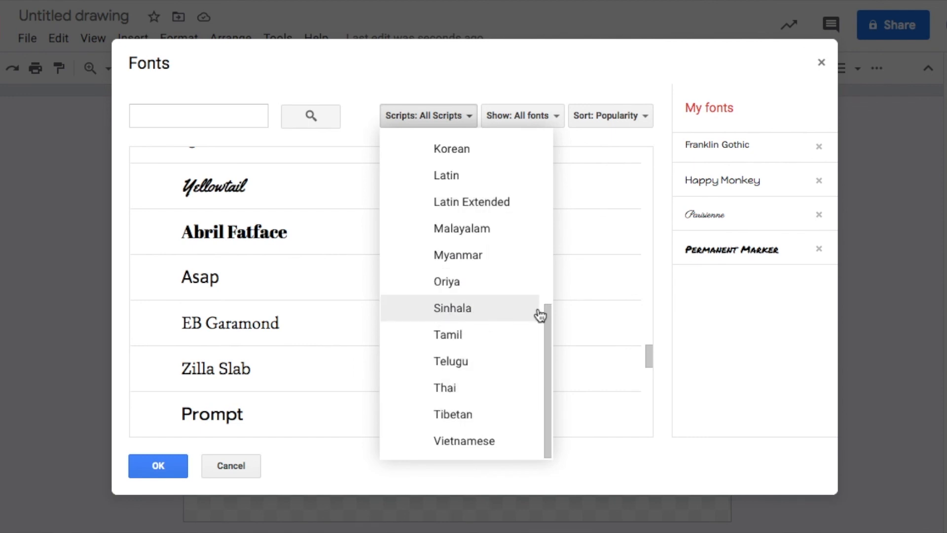
scroll(493, 182, up, 5)
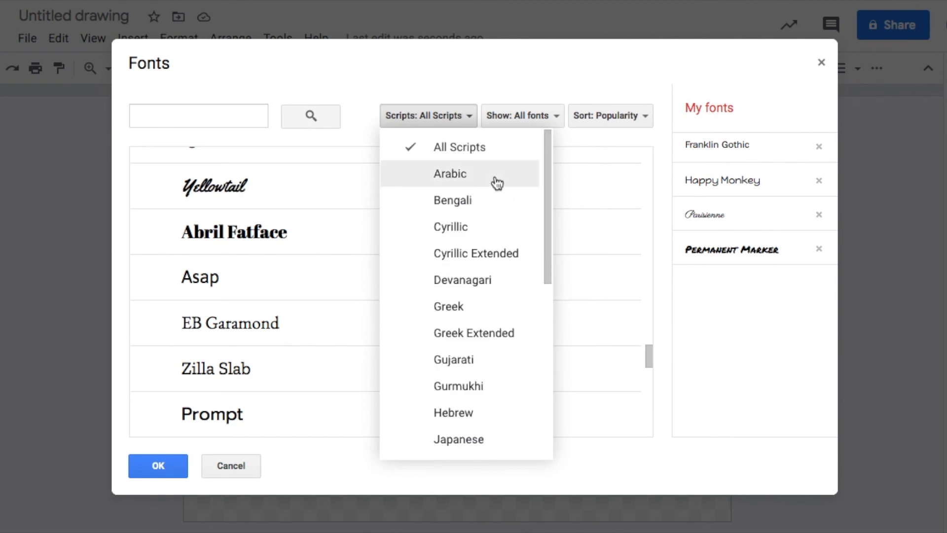
click(460, 117)
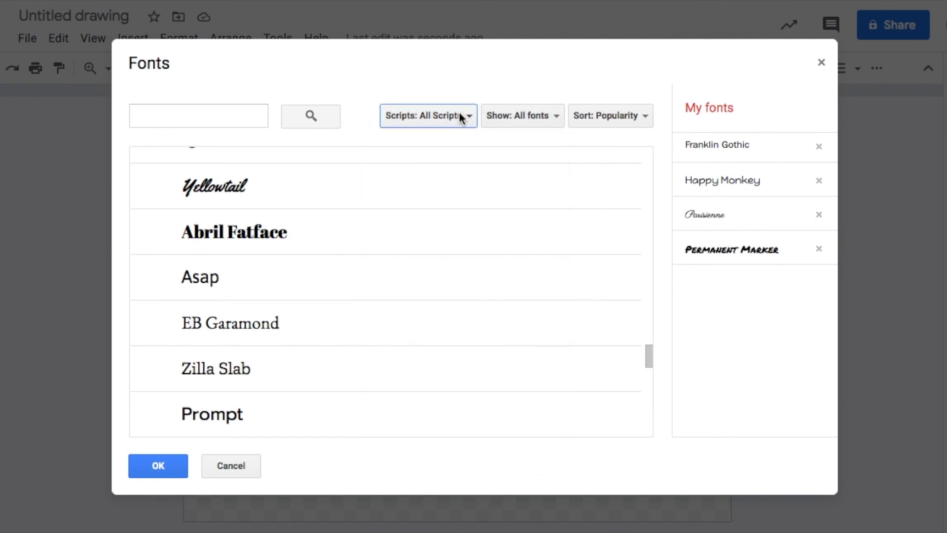
- Filter the font catalogue to Display fonts and then to Handwriting fonts, and review the matching typefaces
click(549, 118)
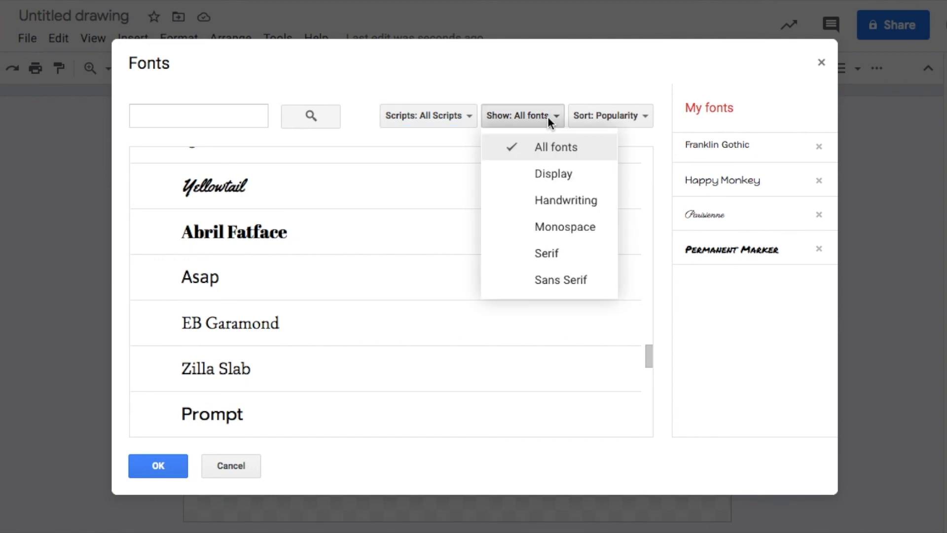
click(558, 178)
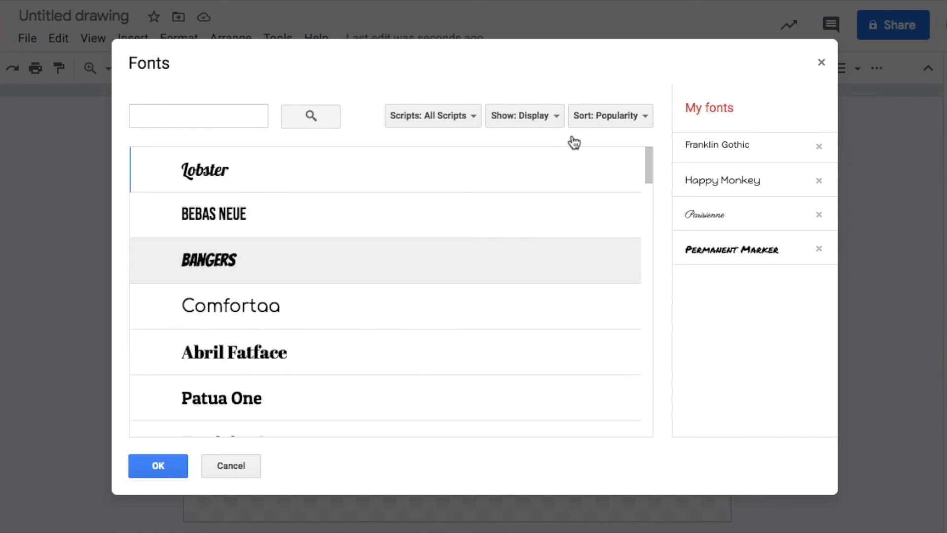
click(549, 117)
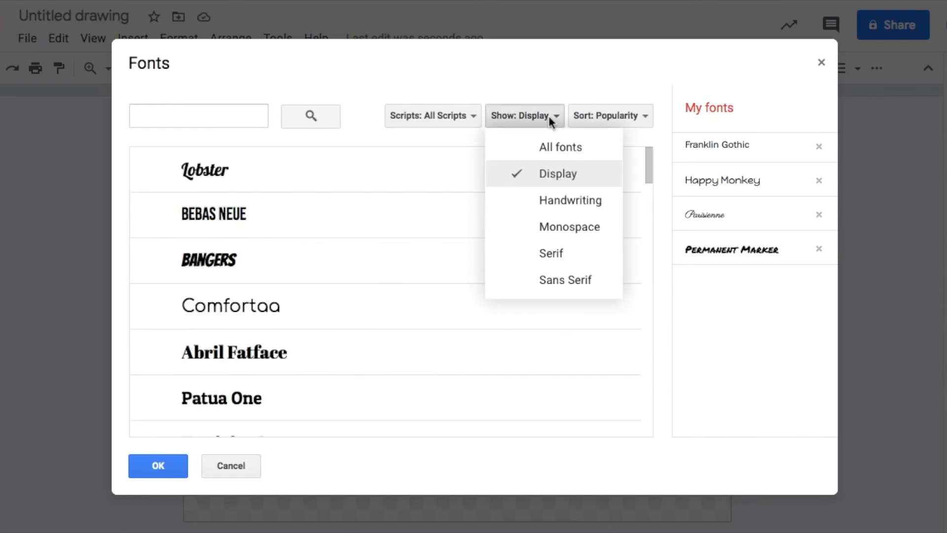
click(564, 201)
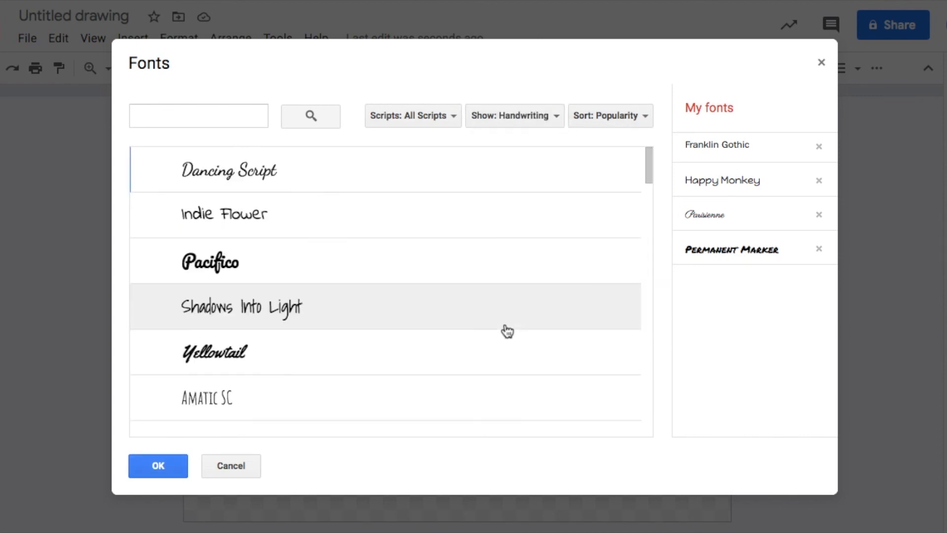
click(532, 121)
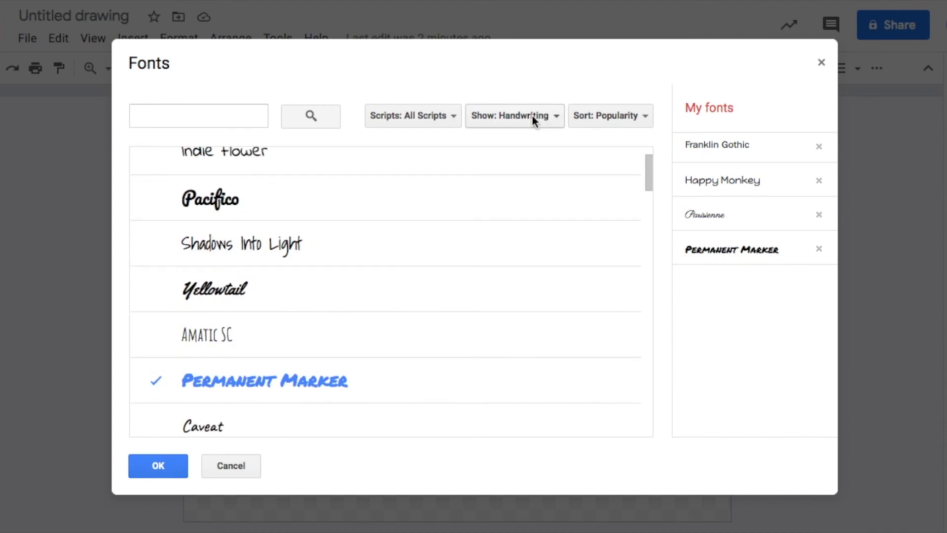
click(532, 118)
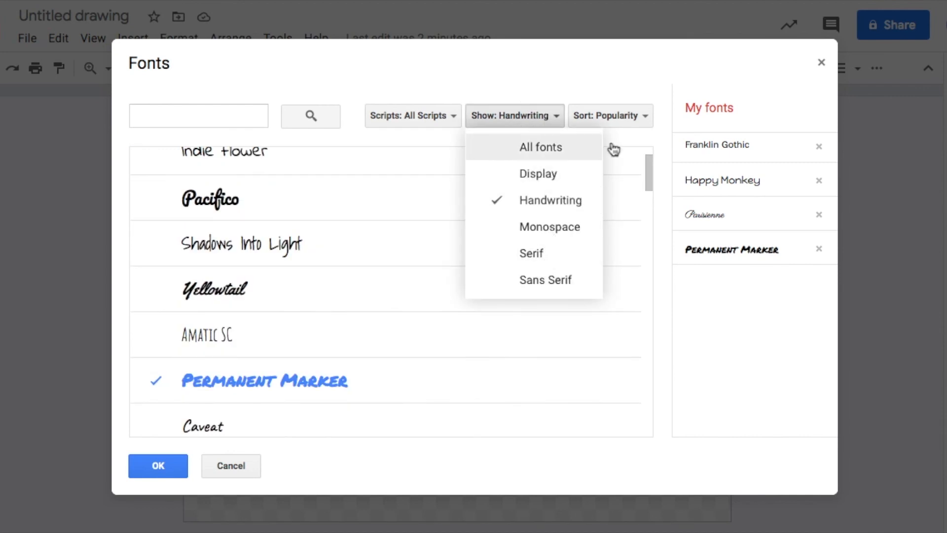
- Review the catalogue's sort and script options, keeping Popularity and All Scripts, and close it without adding fonts
click(635, 116)
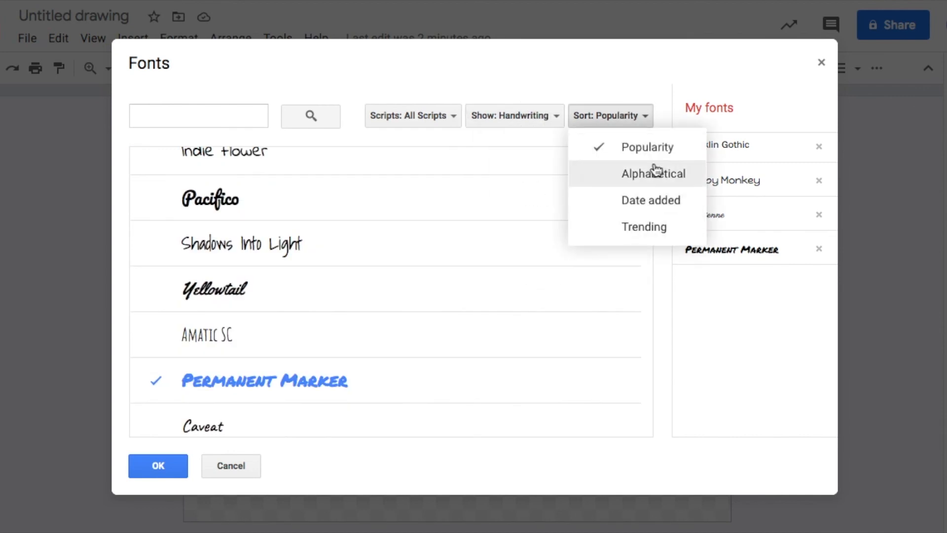
click(655, 147)
click(423, 114)
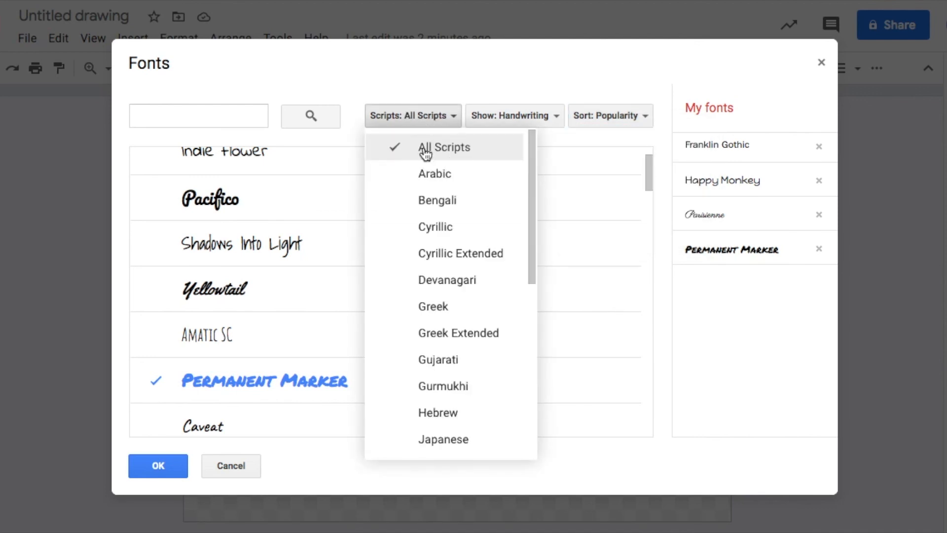
click(425, 150)
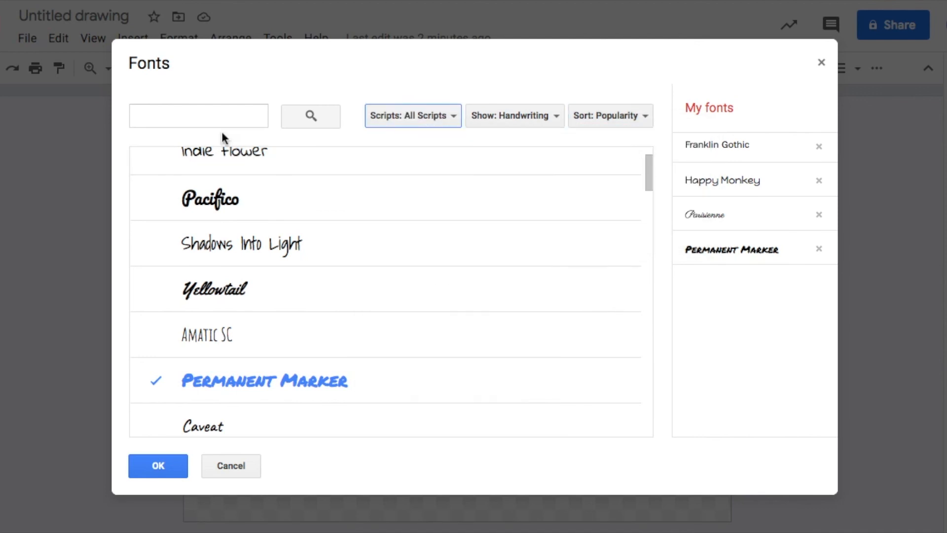
click(220, 469)
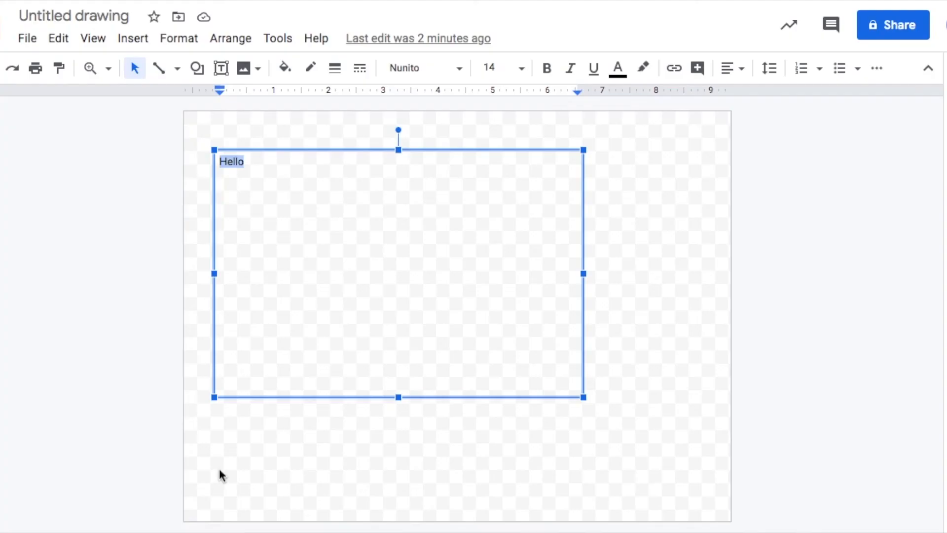
- Set the selected word "Hello" in the Happy Monkey font
click(461, 70)
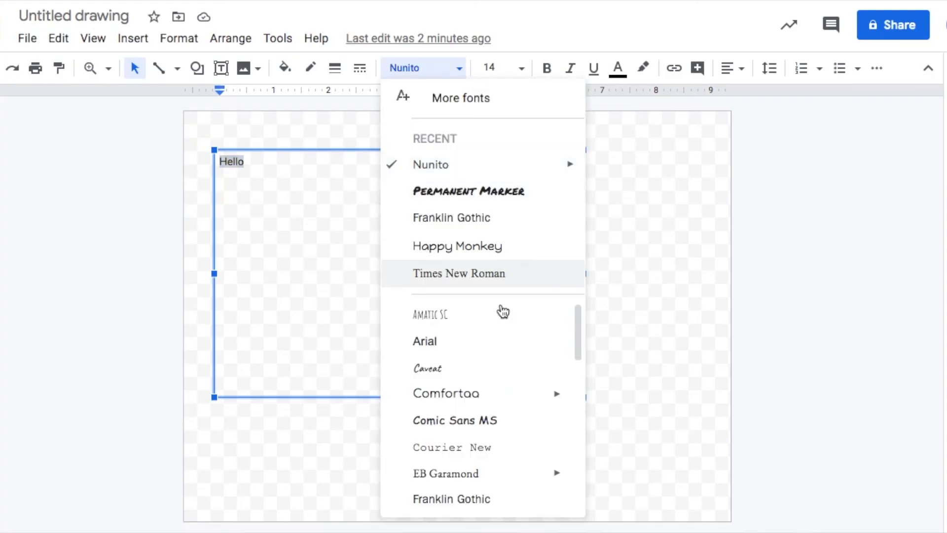
click(495, 245)
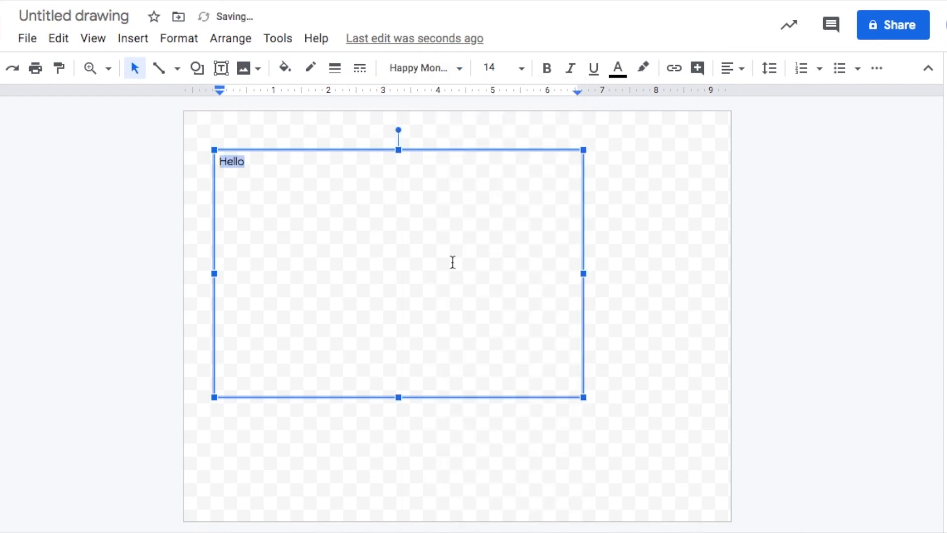
- Try font sizes 60 and 96 on the word "Hello"
click(523, 71)
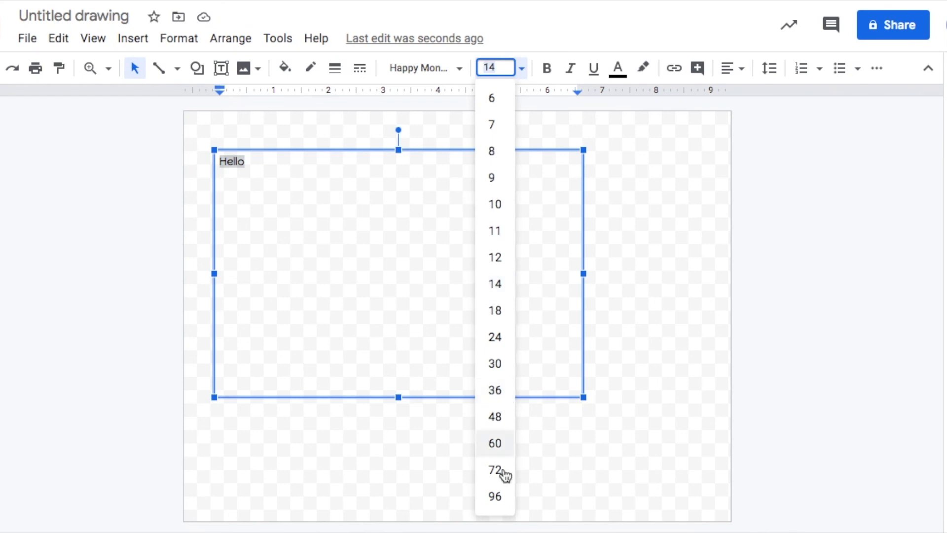
click(498, 447)
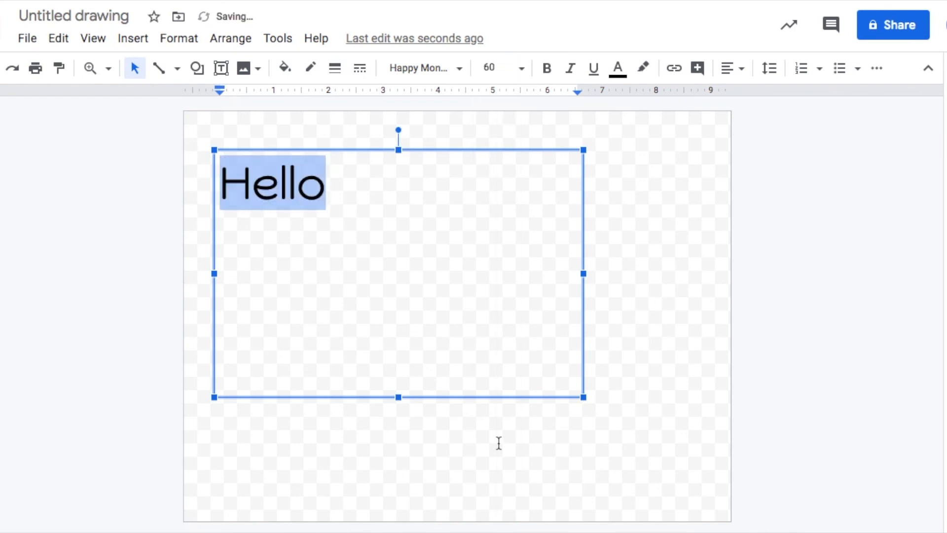
click(522, 69)
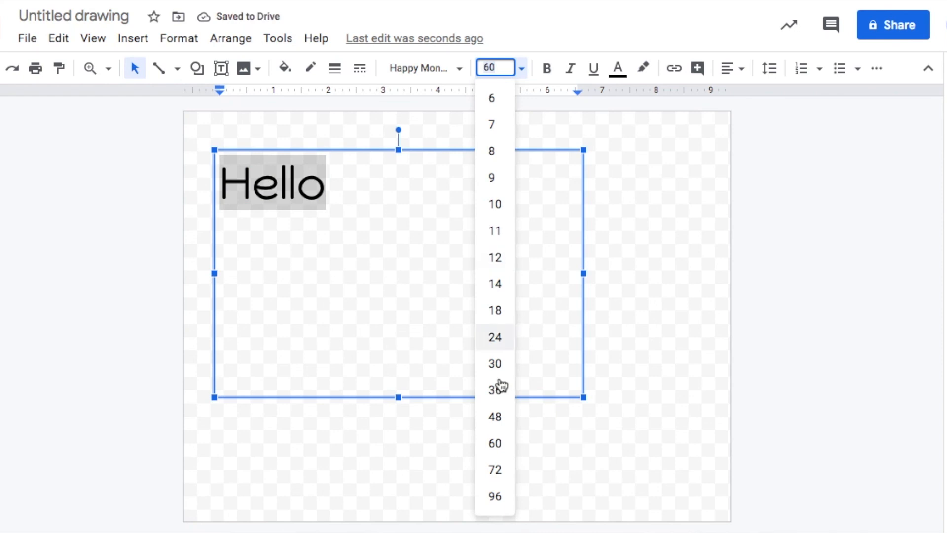
click(497, 497)
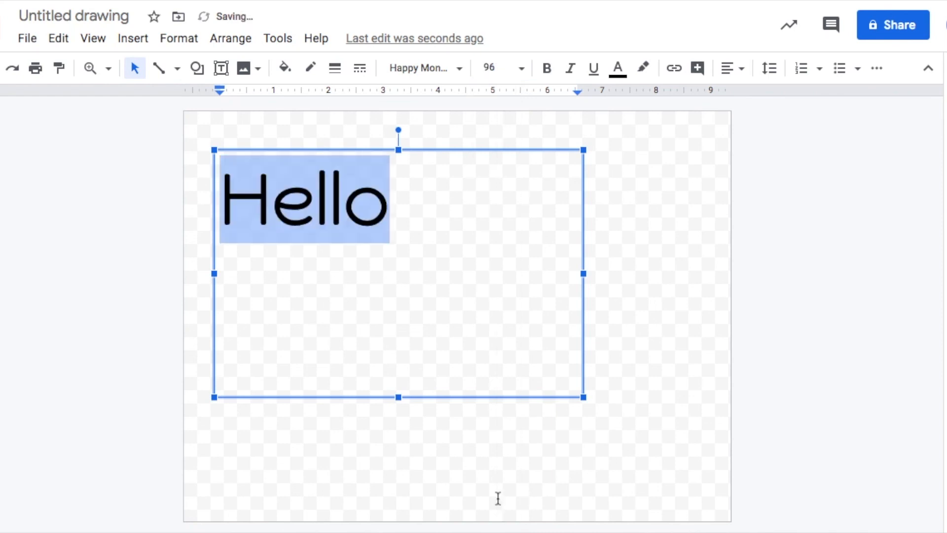
- Set the word "Hello" to the custom font size 150 and make it bold
click(495, 68)
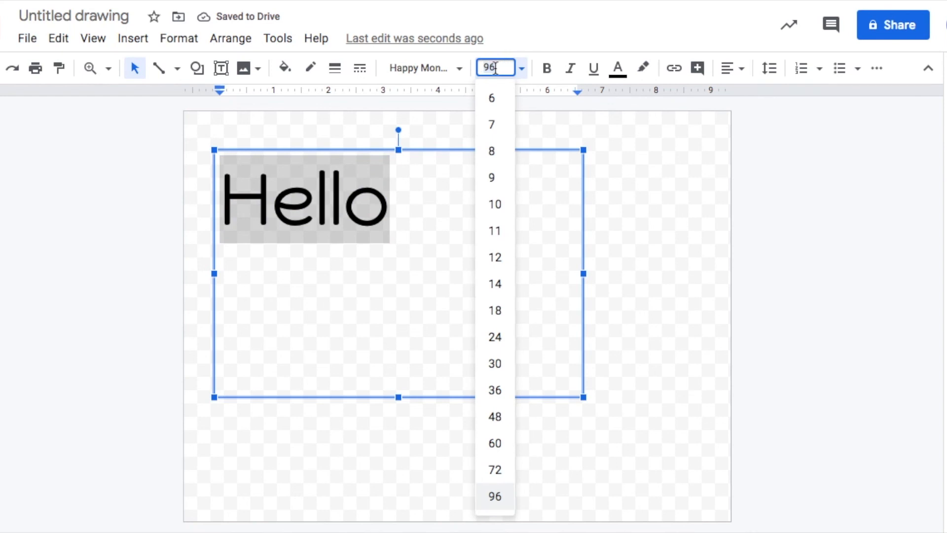
text(15)
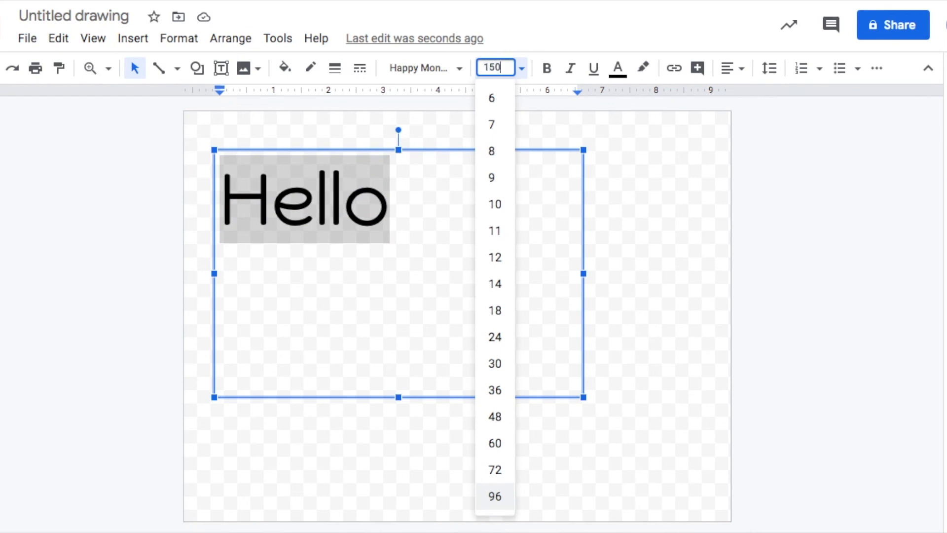
text(0)
key(Return)
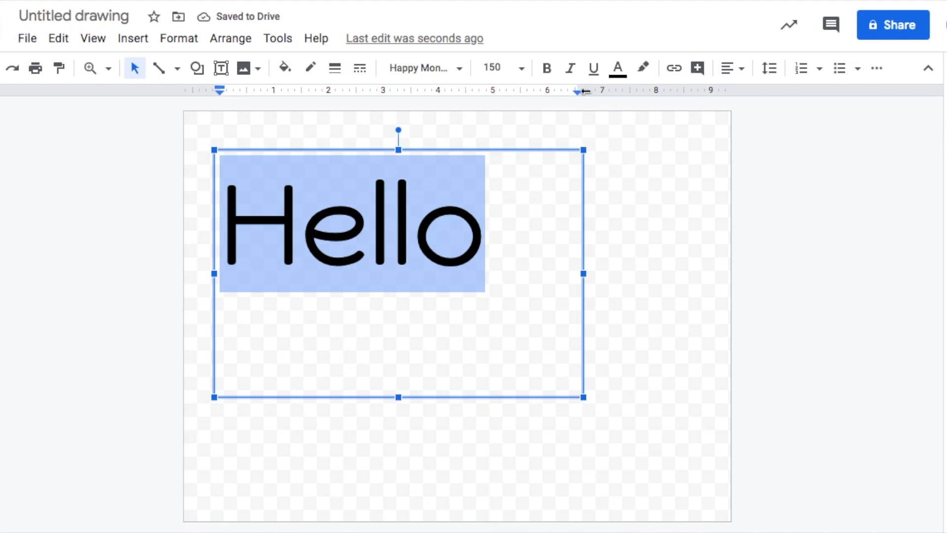
click(548, 69)
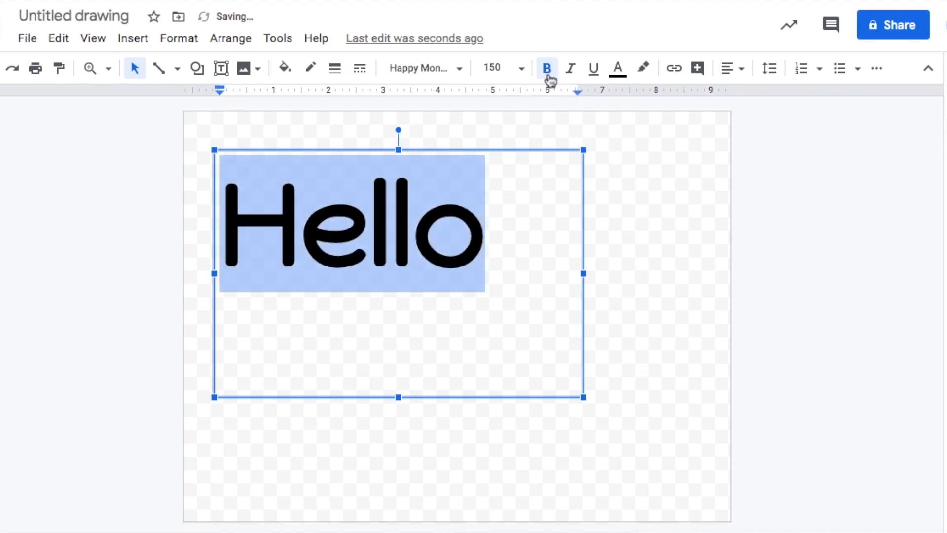
- Remove bold from the word "Hello" and try italic and underline on it, turning each off again
click(547, 73)
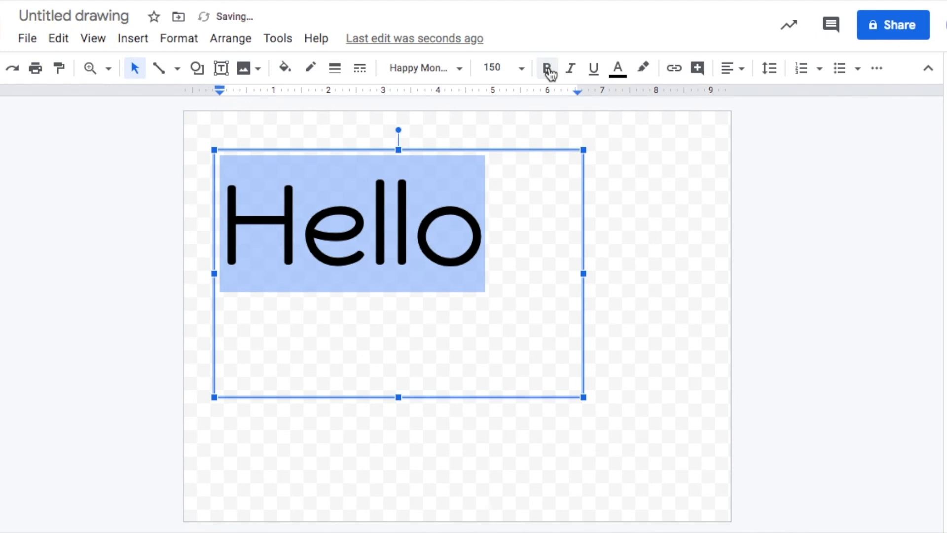
click(572, 70)
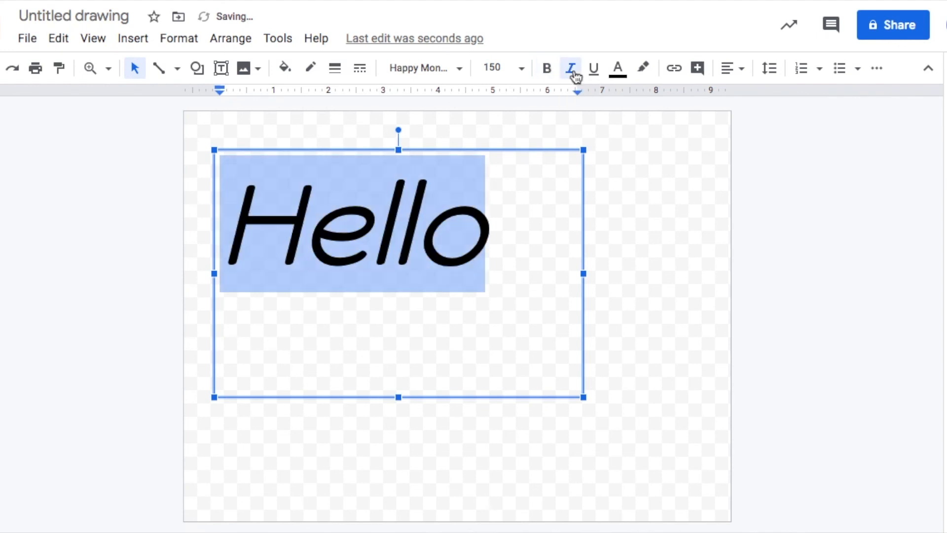
click(574, 74)
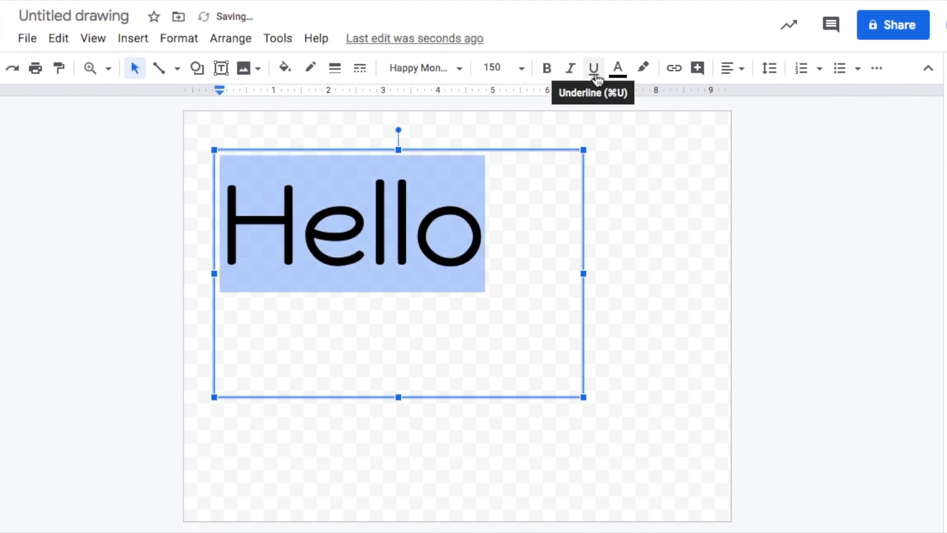
click(595, 74)
click(595, 74)
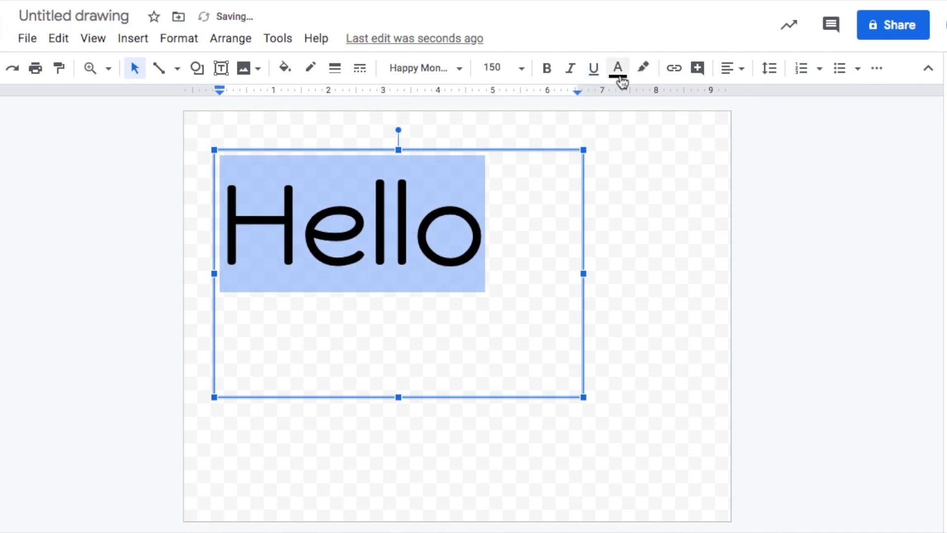
- Try red for the word "Hello", settle on dark green text, and give it a magenta highlight
click(619, 74)
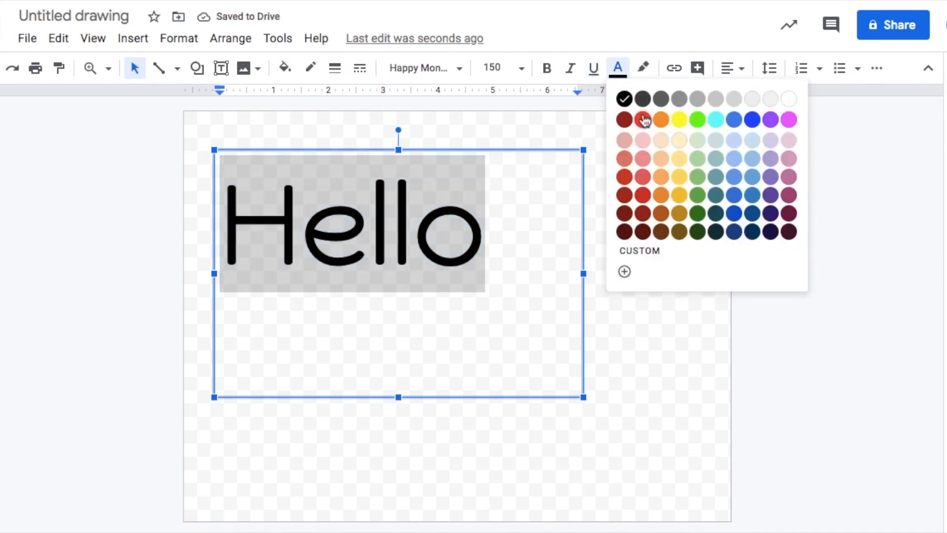
click(642, 120)
click(618, 69)
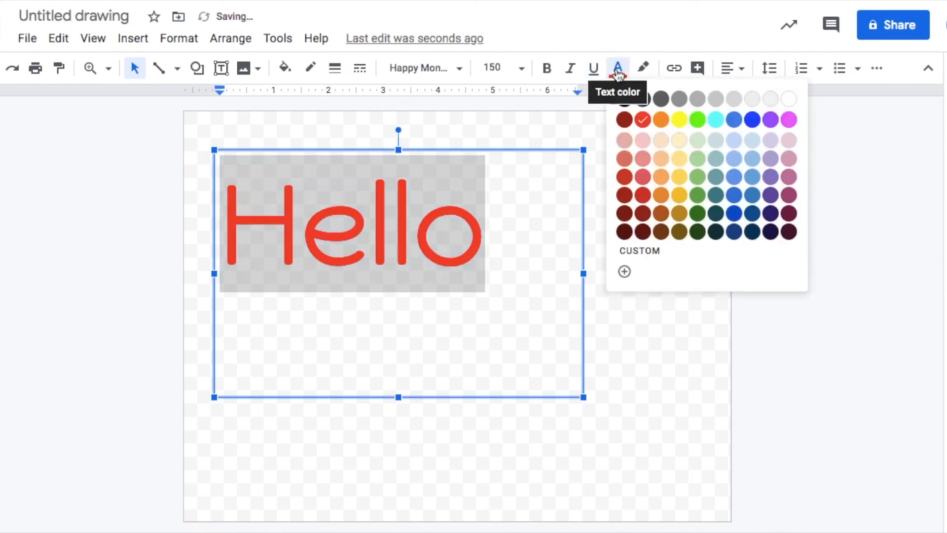
click(698, 214)
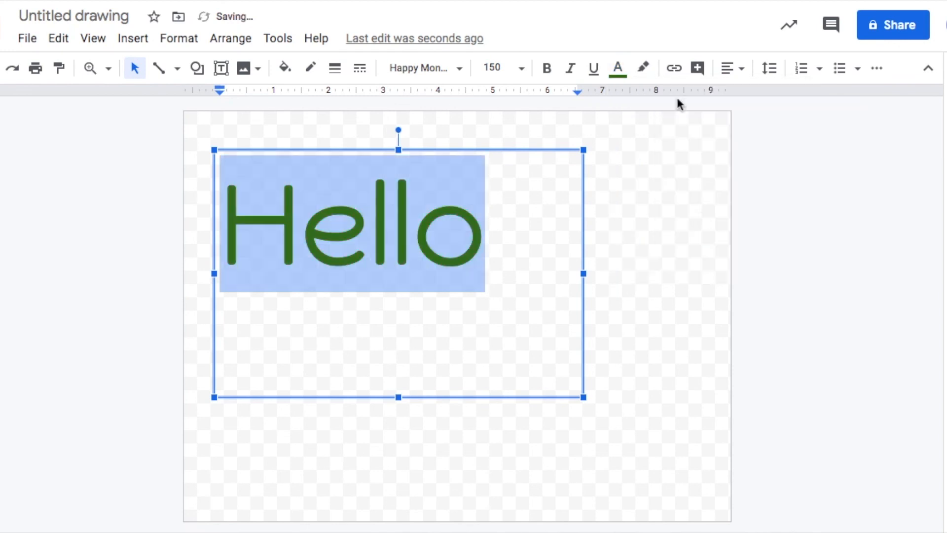
click(644, 69)
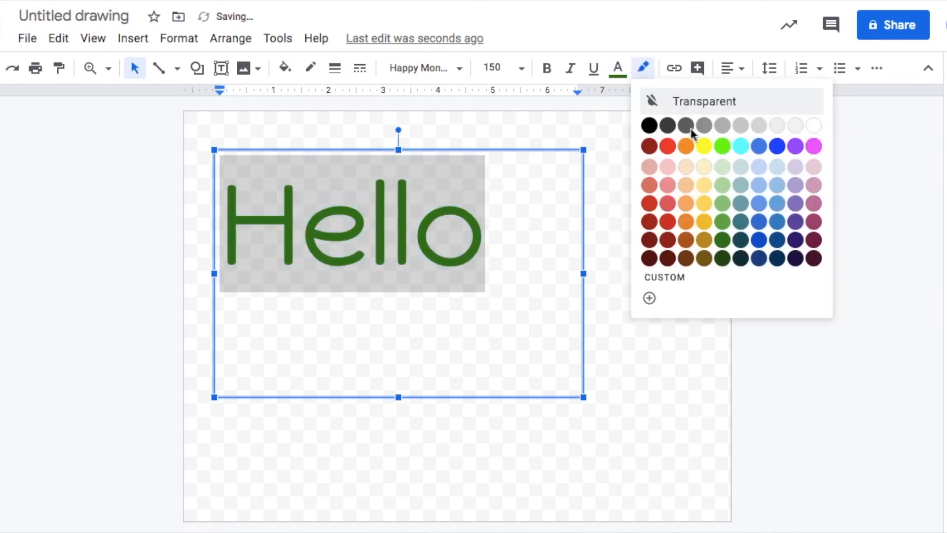
click(814, 147)
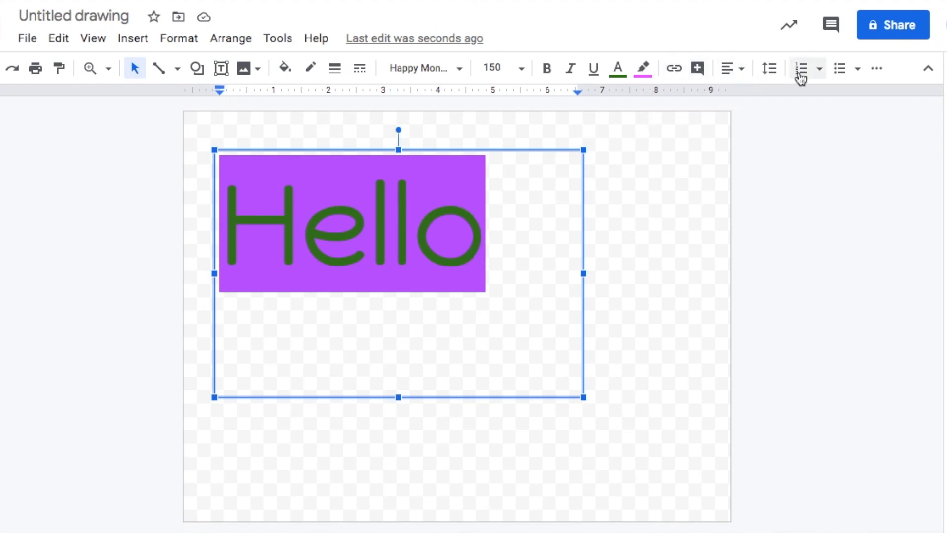
- Try centre, left, right and justified horizontal alignment on the word "Hello"
click(743, 73)
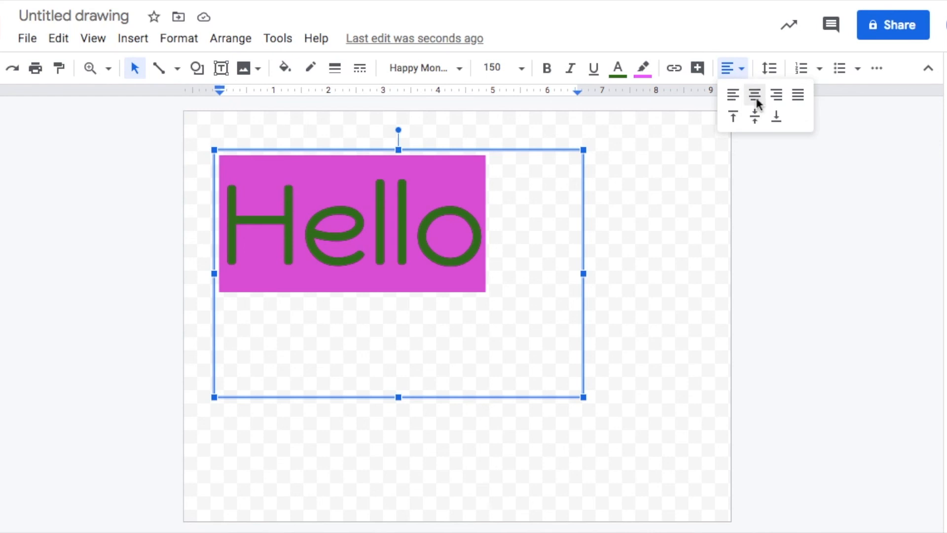
click(754, 95)
click(740, 73)
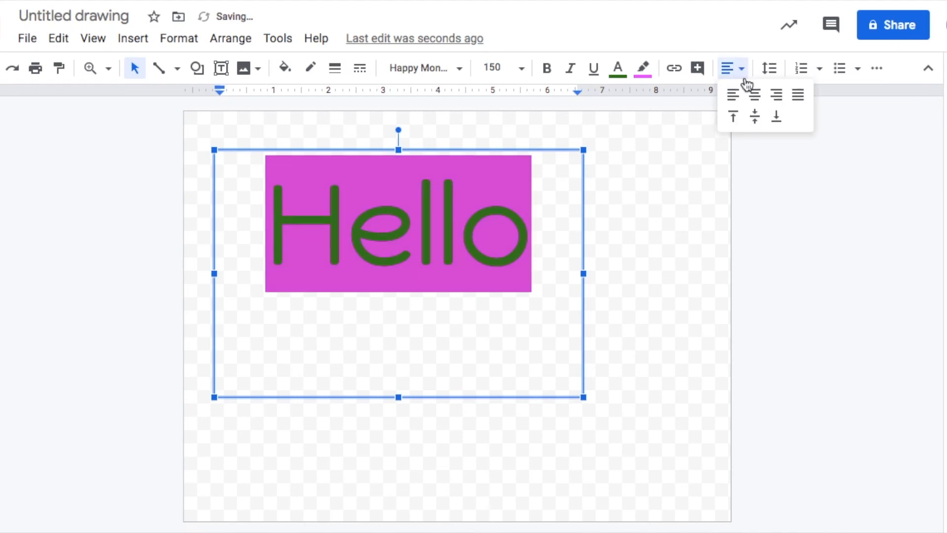
click(731, 95)
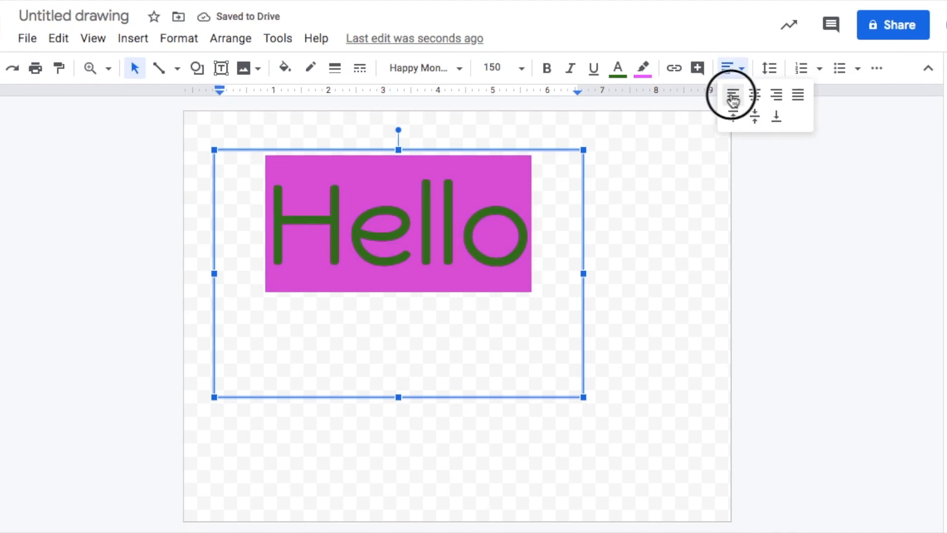
click(741, 69)
click(774, 97)
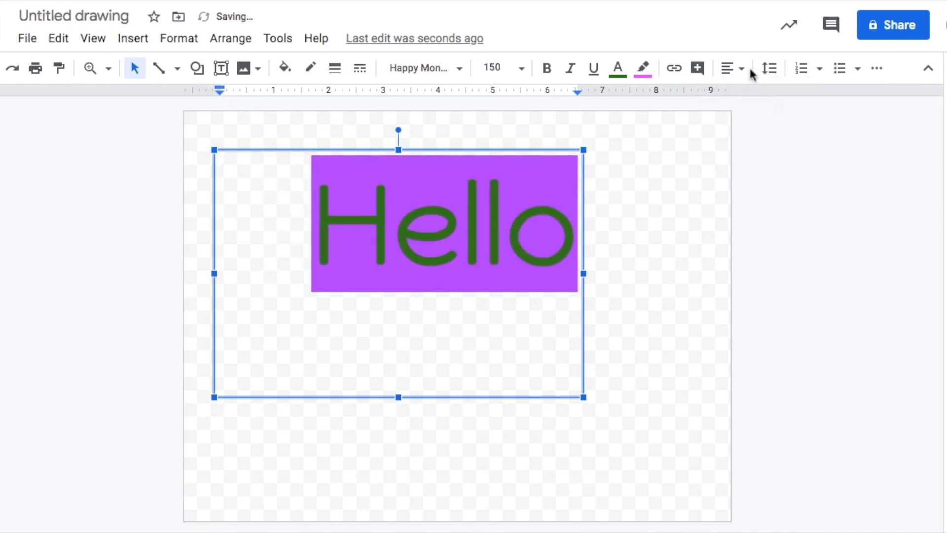
click(737, 69)
click(797, 99)
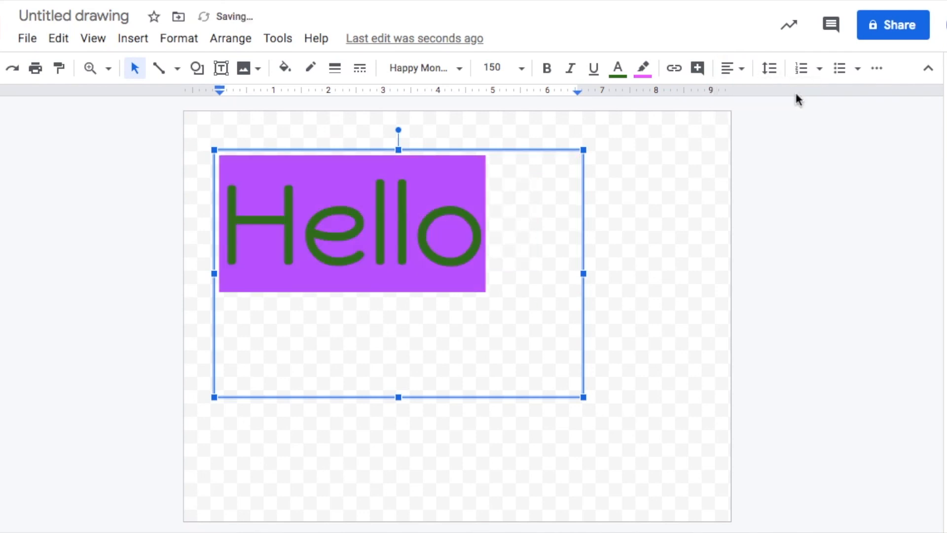
- Try top, middle and bottom vertical alignment on the word "Hello", returning it to the top of its box
click(741, 73)
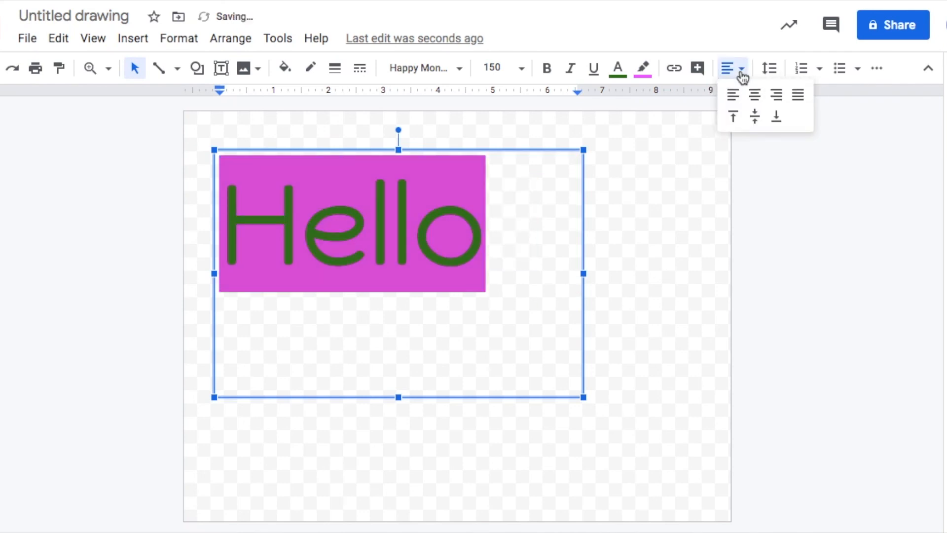
click(735, 118)
click(739, 68)
click(755, 117)
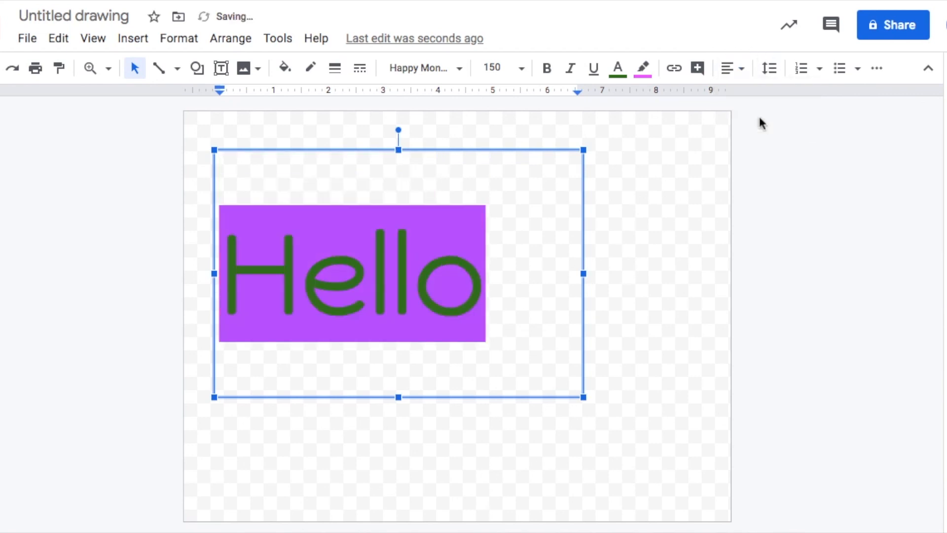
click(741, 69)
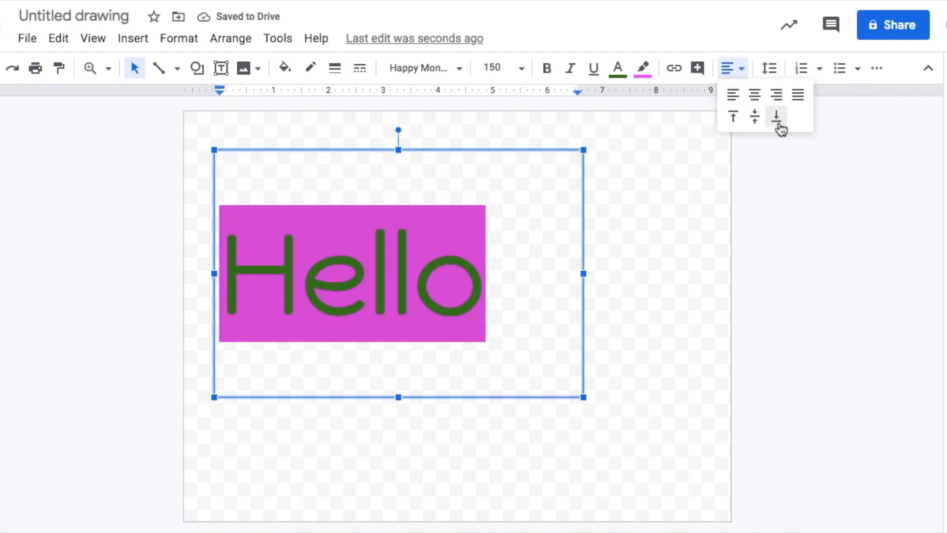
click(778, 123)
click(731, 68)
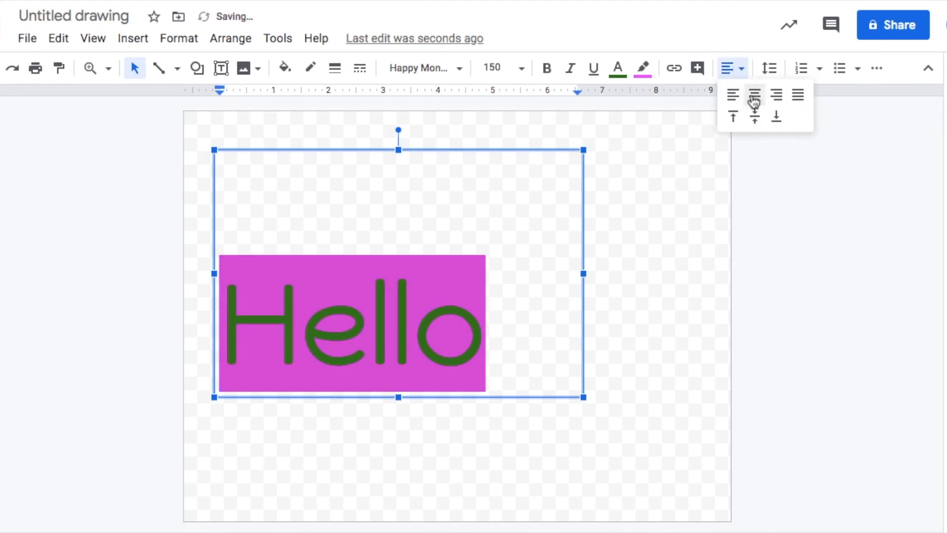
click(735, 116)
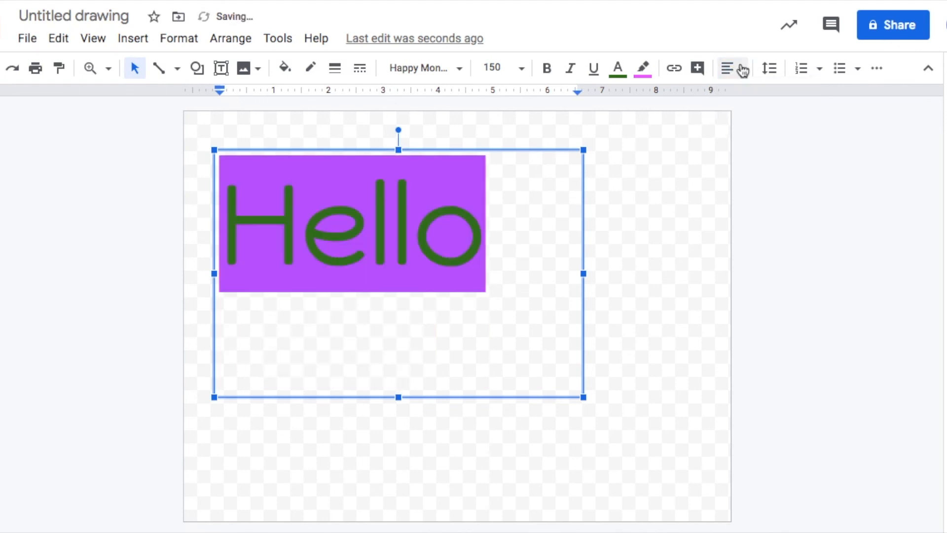
- Centre the word "Hello" horizontally and align it to the middle of the text box vertically
click(741, 69)
click(734, 95)
click(738, 76)
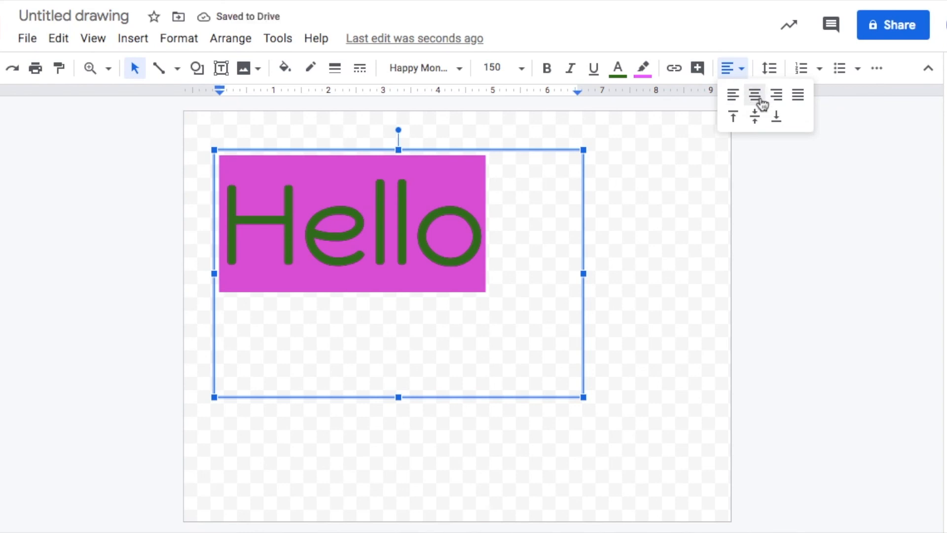
click(766, 99)
click(743, 77)
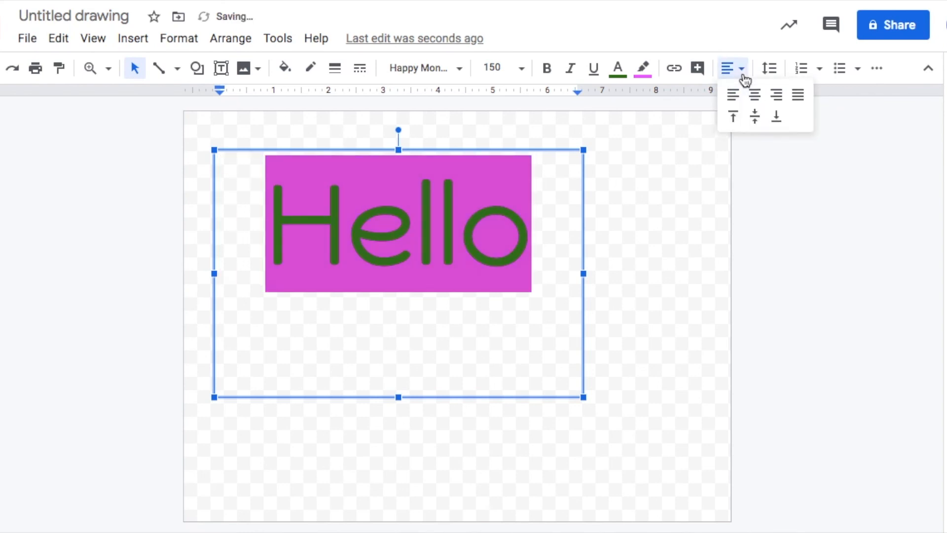
click(753, 122)
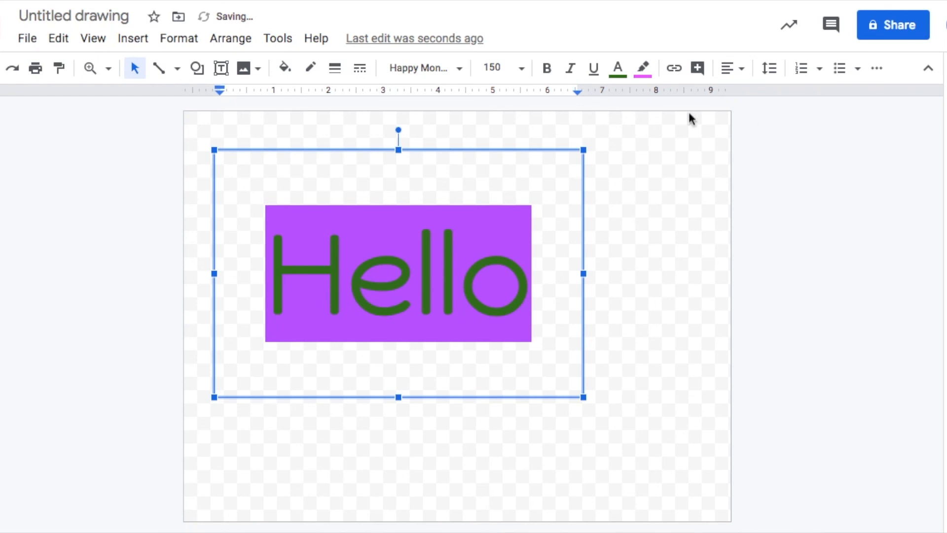
- Review the line spacing choices and the bulleted list styles without applying any
click(778, 79)
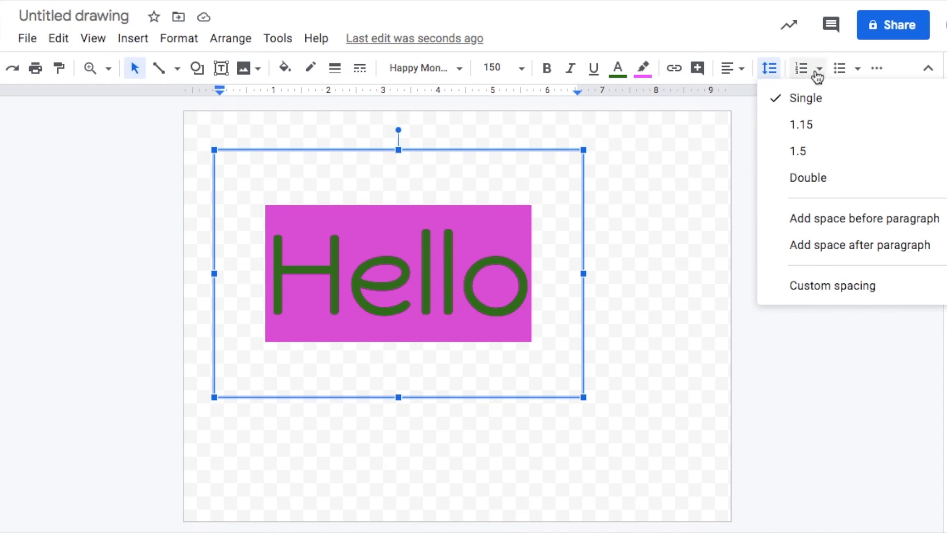
click(859, 72)
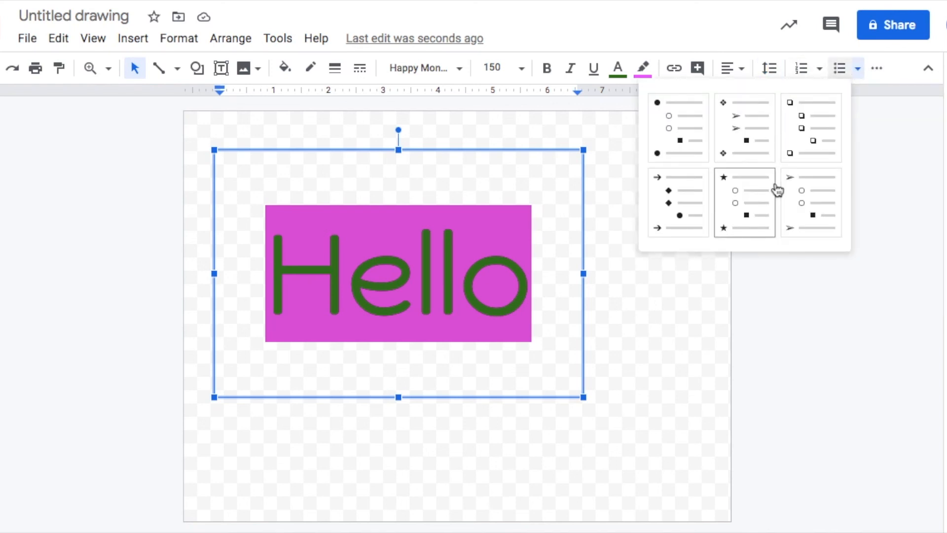
- Open the format options for the text box and examine the Size & Rotation settings
click(877, 71)
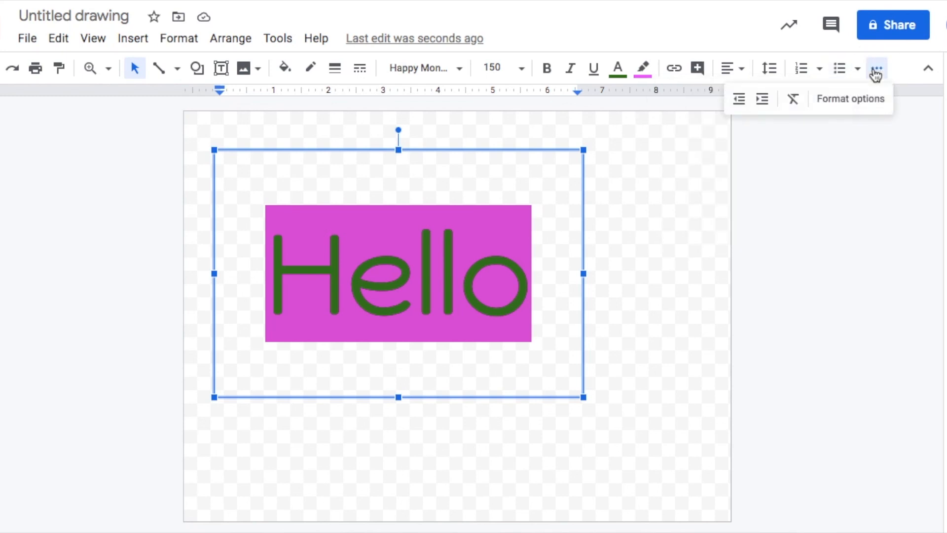
click(882, 105)
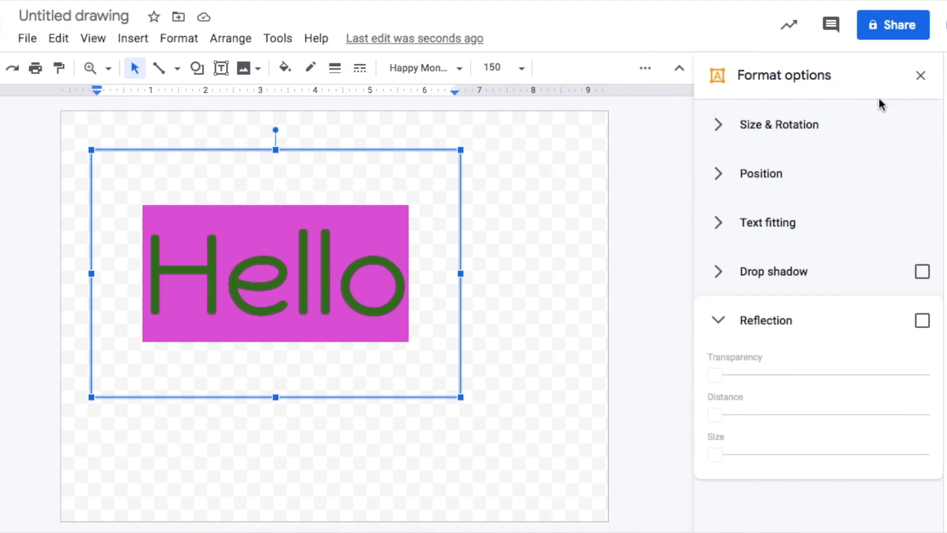
click(724, 321)
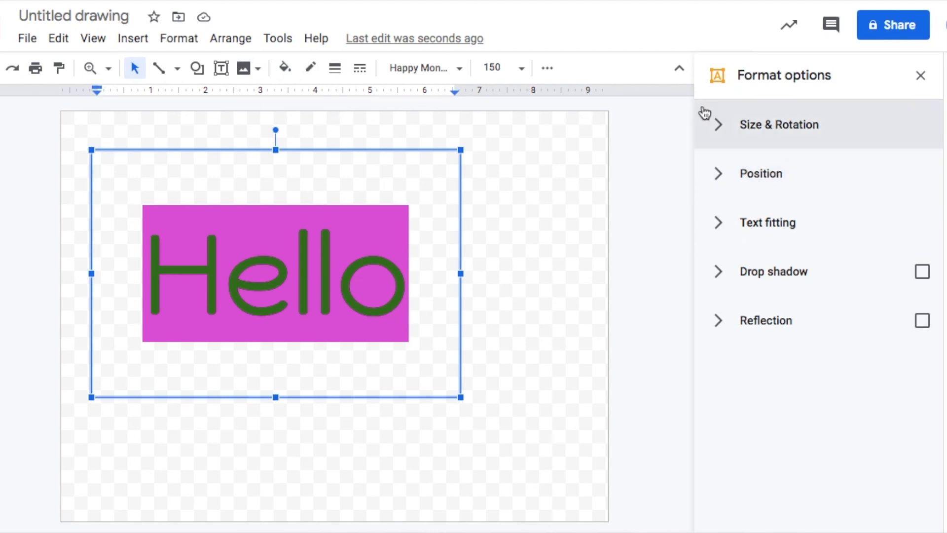
click(745, 130)
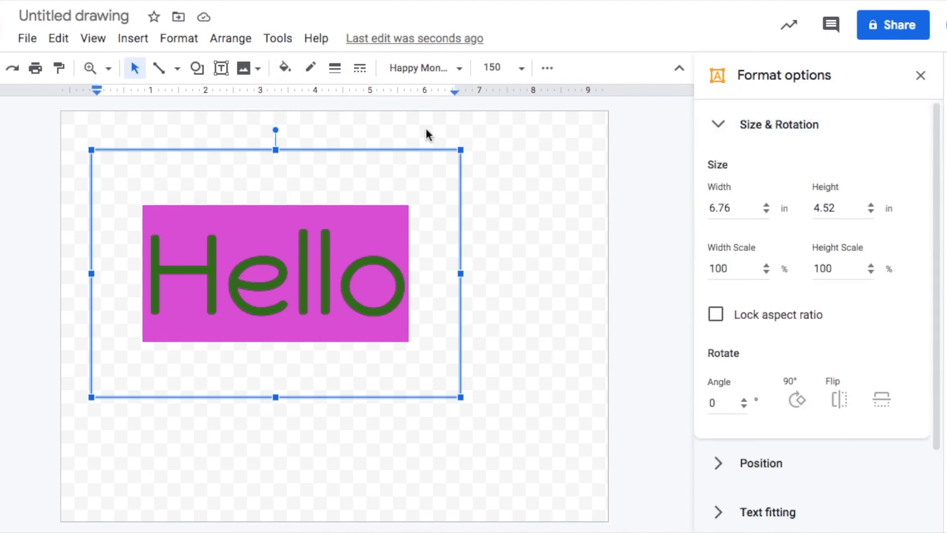
click(720, 126)
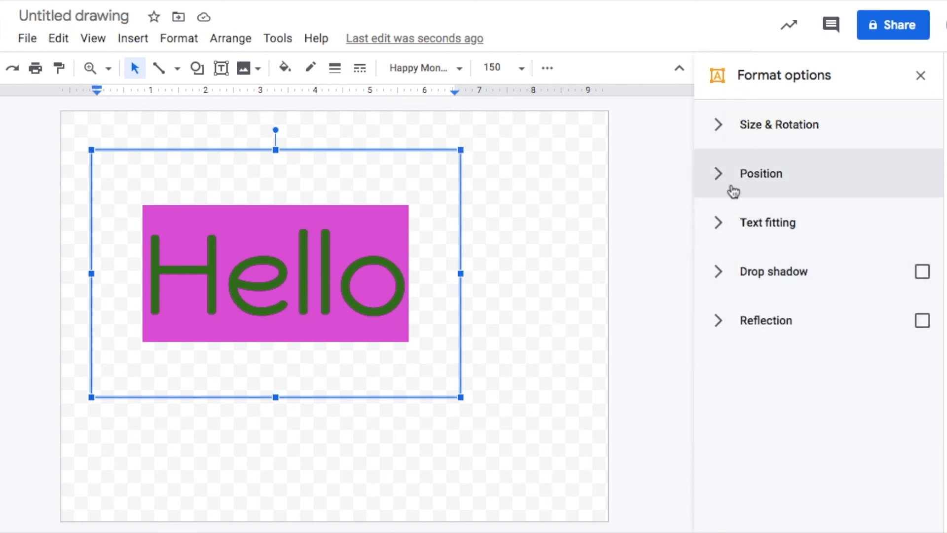
- Show the Position settings and move the text box to about X 1.62 in, Y 1.49 in from the top left
click(731, 190)
drag(377, 152, 434, 195)
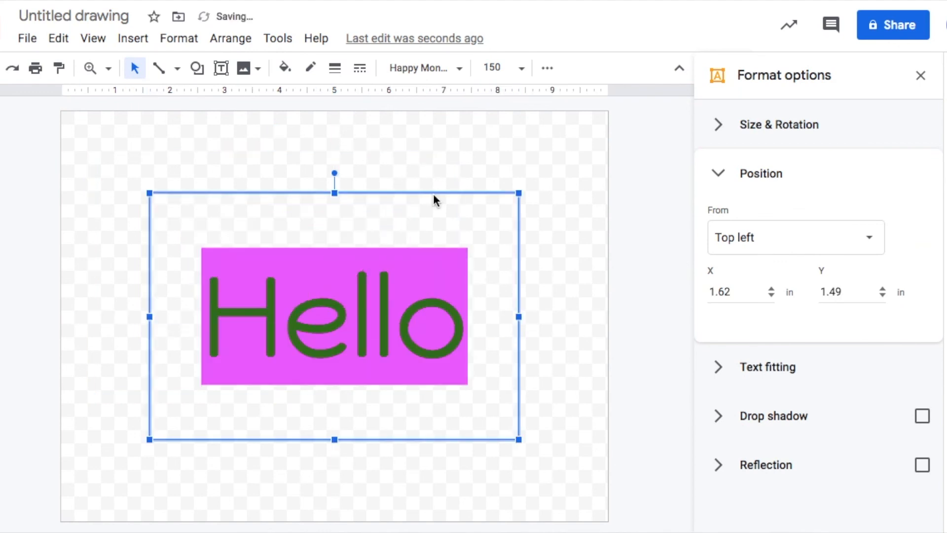
click(727, 169)
- Examine the text box's indentation and padding settings under Text fitting
click(718, 230)
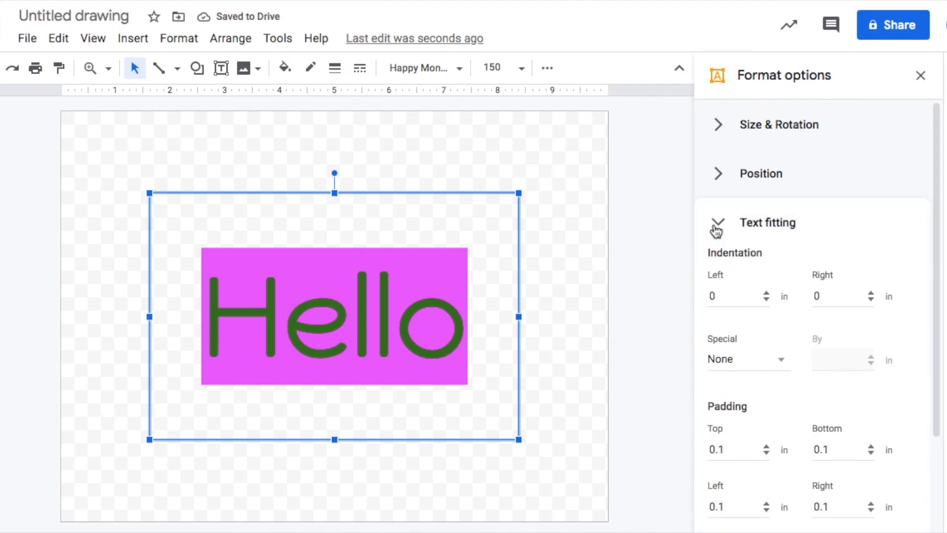
scroll(793, 356, down, 2)
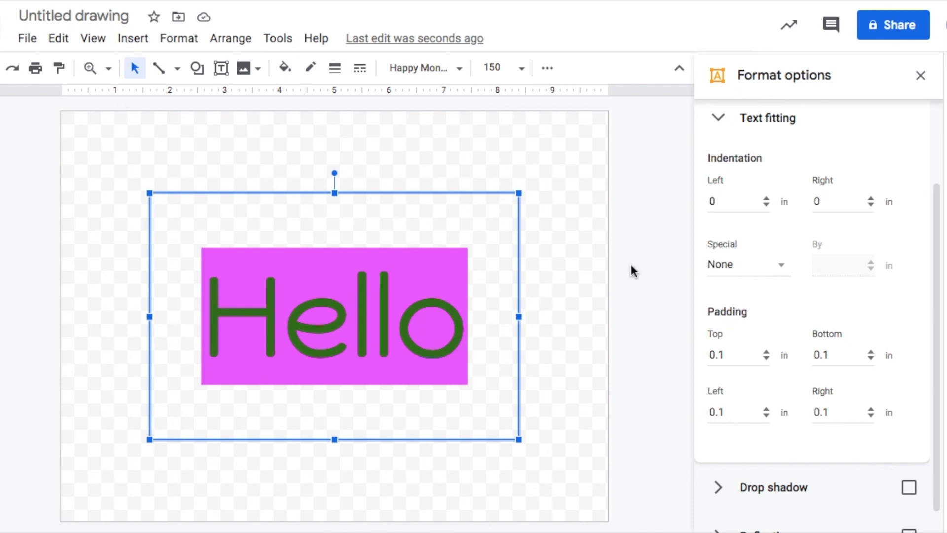
click(719, 127)
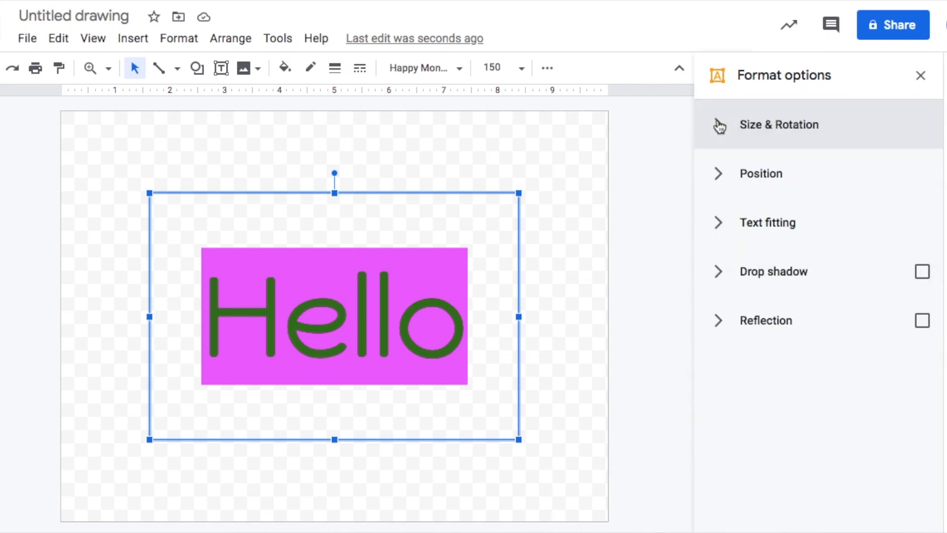
- Add a drop shadow to the text box, coloured red with its transparency at the minimum
click(730, 275)
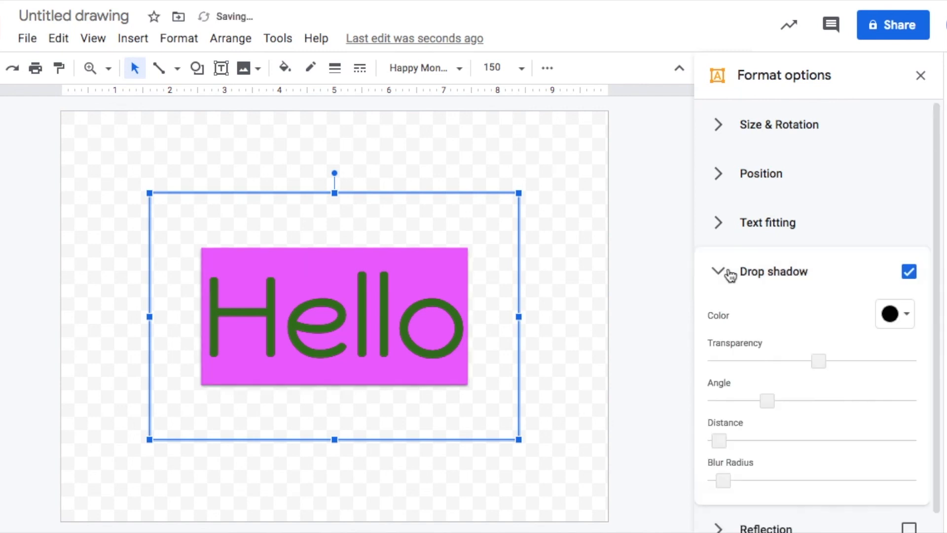
scroll(716, 359, down, 1)
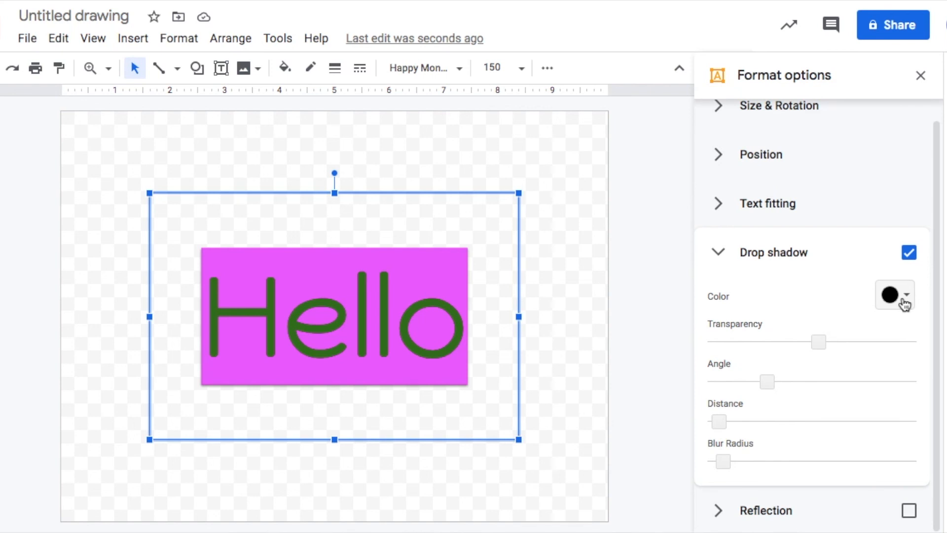
click(904, 302)
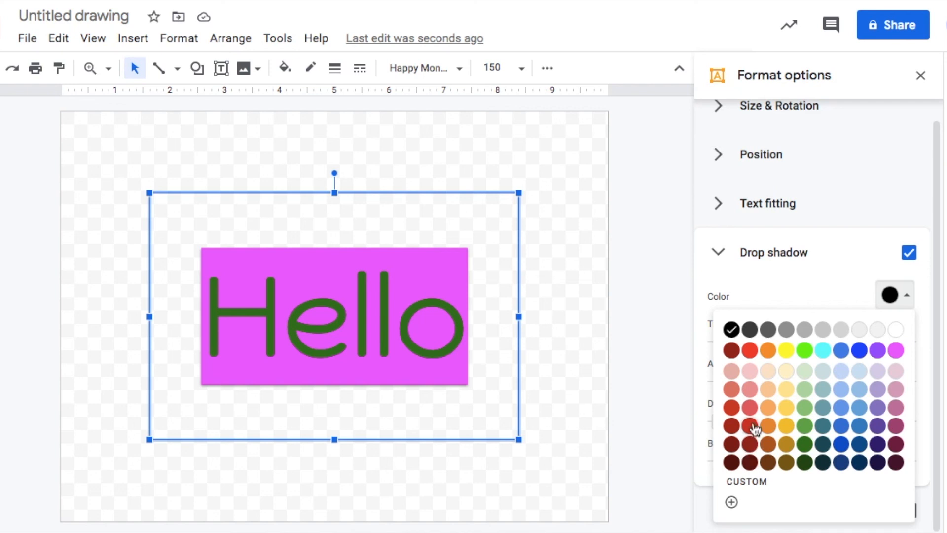
click(750, 351)
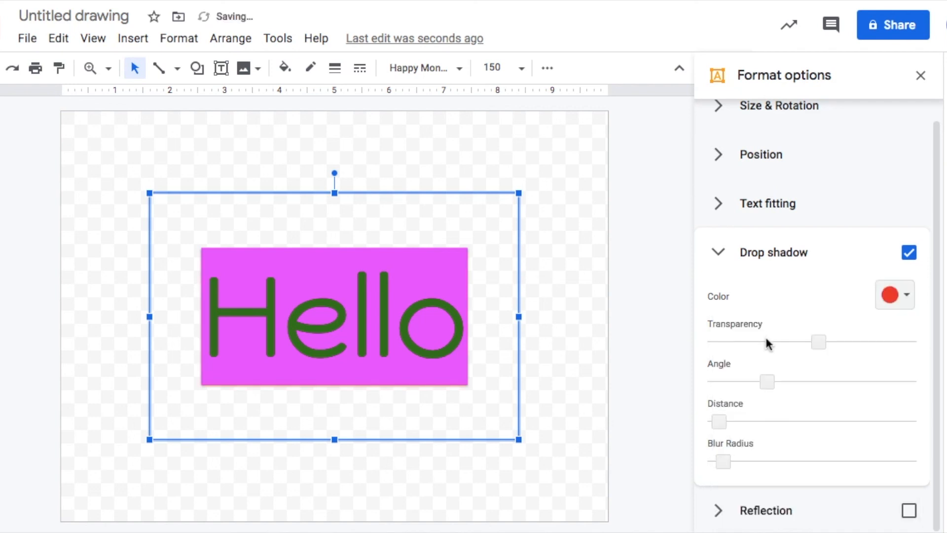
drag(818, 341, 930, 372)
drag(762, 342, 708, 344)
- Adjust the drop shadow's angle, distance and blur radius so a heavily blurred shadow extends above and left of the text
drag(767, 380, 797, 382)
drag(720, 422, 771, 424)
drag(795, 380, 840, 384)
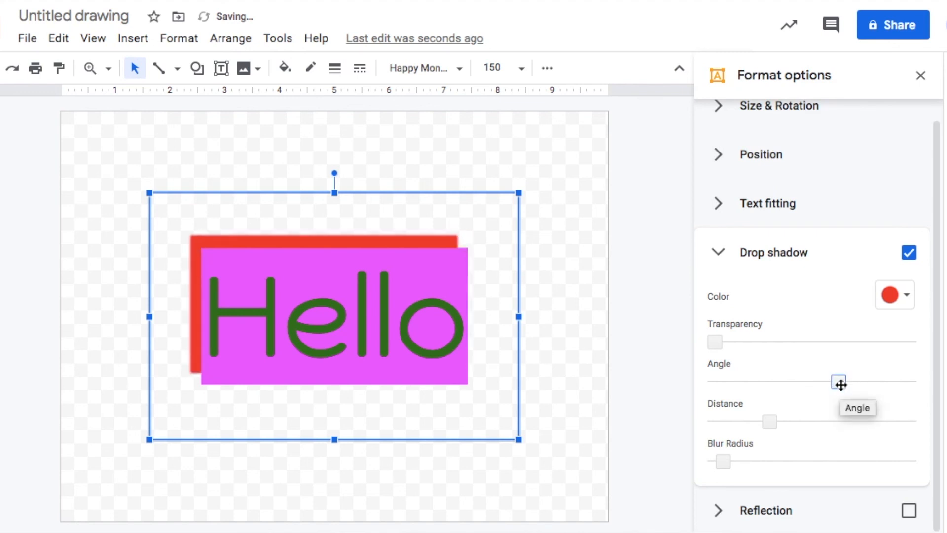
drag(772, 427, 791, 429)
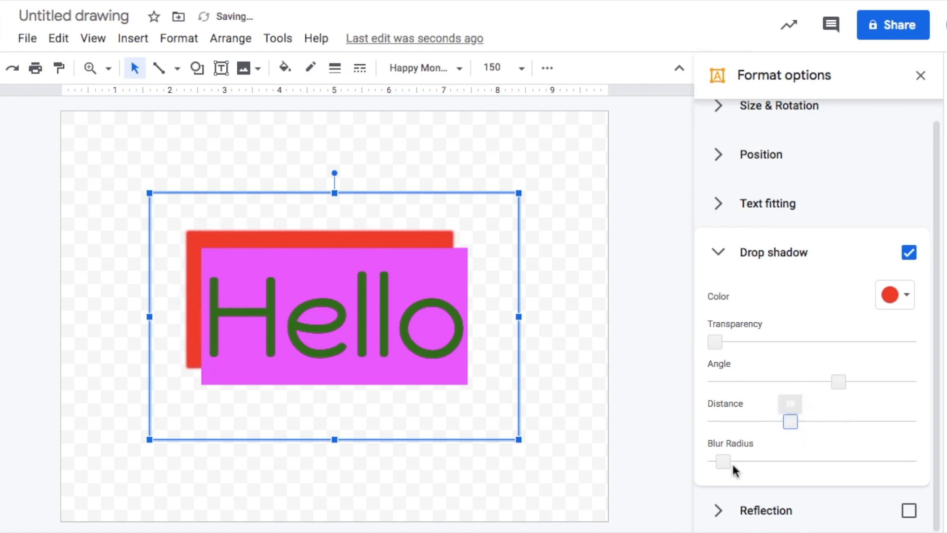
drag(727, 461, 870, 459)
drag(791, 422, 831, 424)
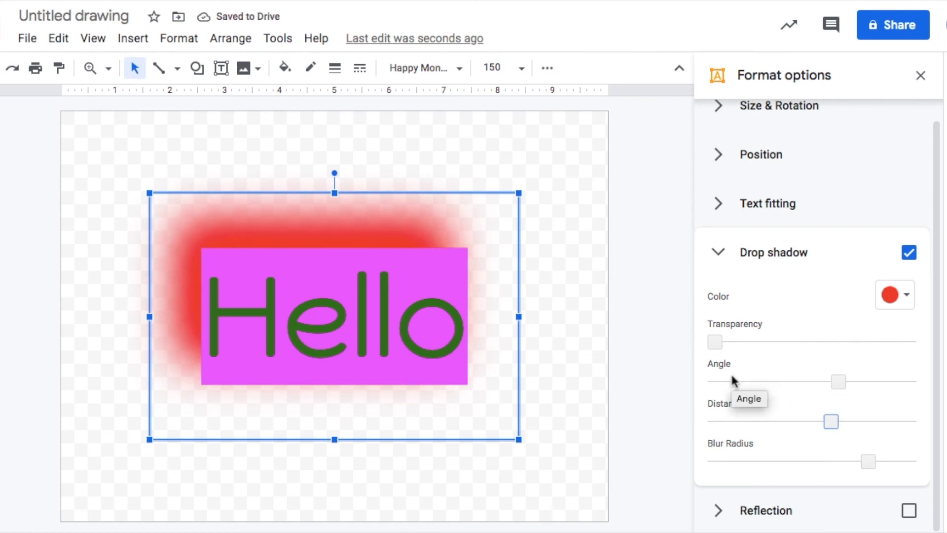
- Add a reflection to the text box, try 91% transparency, and reduce both its transparency and distance to the minimum
click(728, 515)
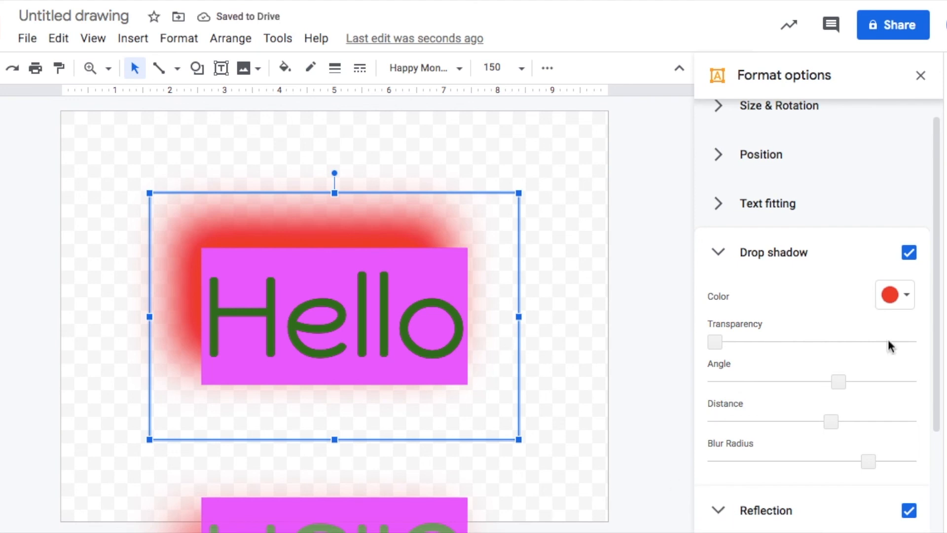
scroll(888, 343, down, 3)
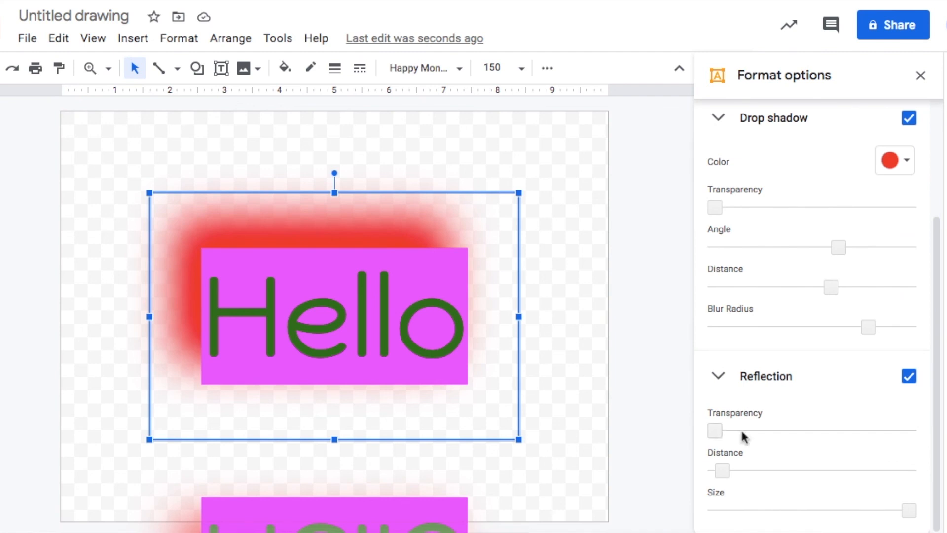
drag(716, 431, 892, 436)
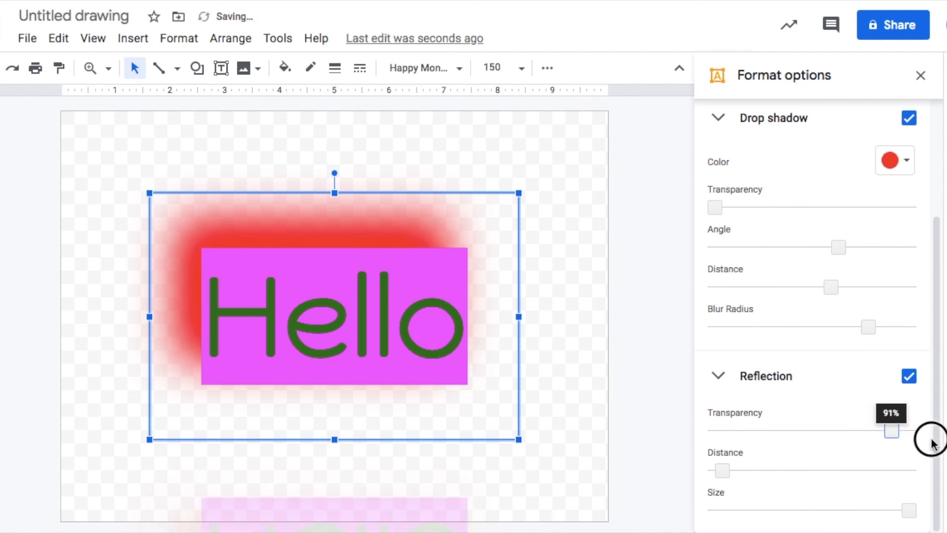
drag(649, 424, 649, 425)
drag(722, 470, 695, 473)
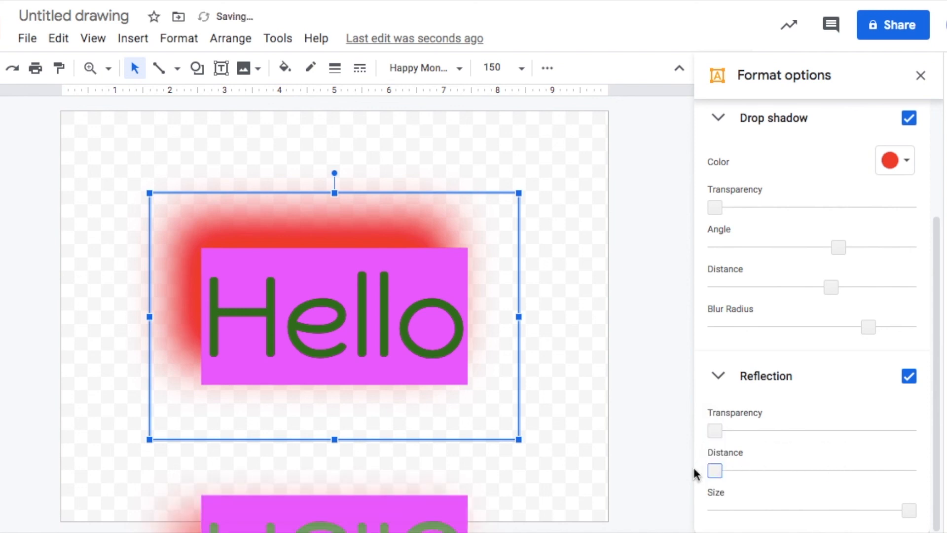
- Move the text box up near the canvas's upper edge and shrink it so the whole reflection fits on the canvas
drag(373, 198, 372, 128)
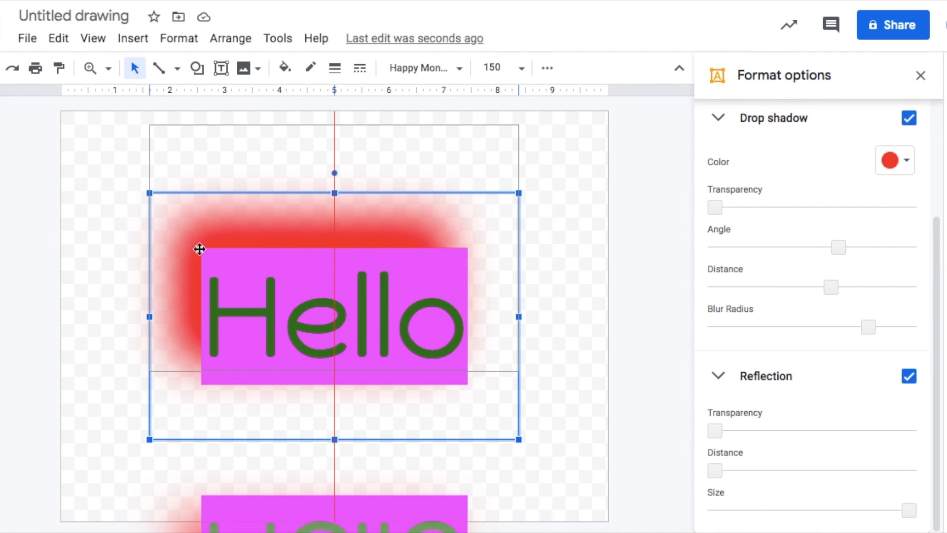
drag(199, 249, 200, 250)
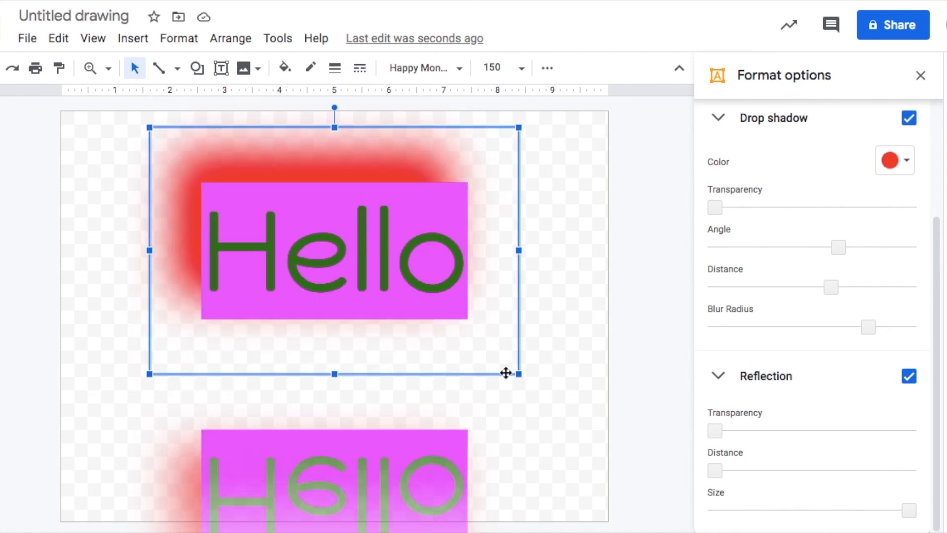
drag(519, 375, 474, 328)
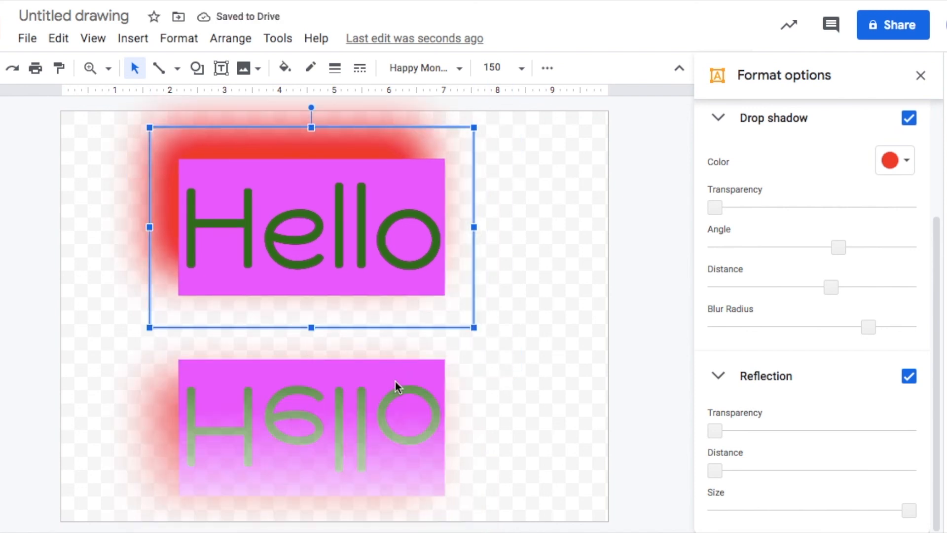
drag(474, 330, 448, 305)
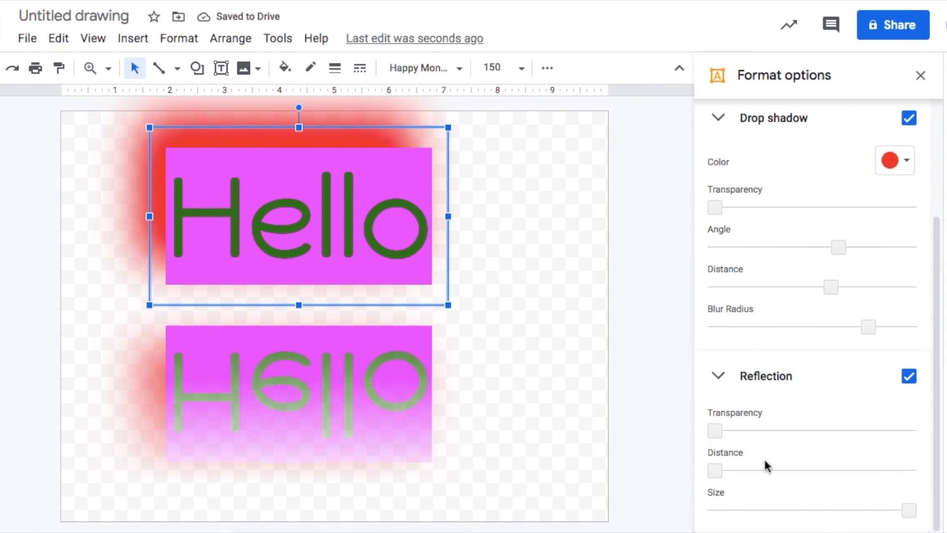
- Try other reflection distances and sizes, return them to minimum distance and 100% size, and collapse the effect settings
mouse_move(713, 473)
mouse_down()
mouse_move(833, 478)
mouse_move(712, 467)
mouse_up()
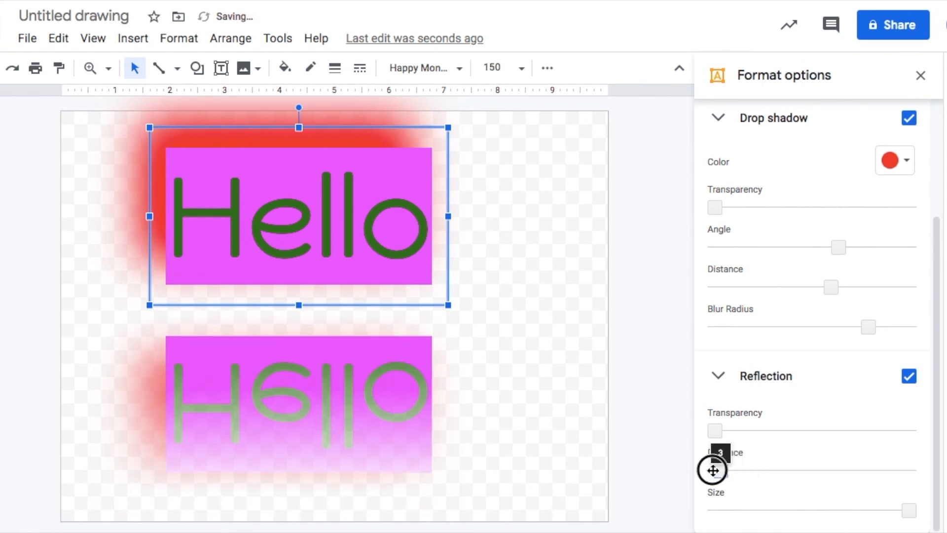
drag(912, 512, 931, 509)
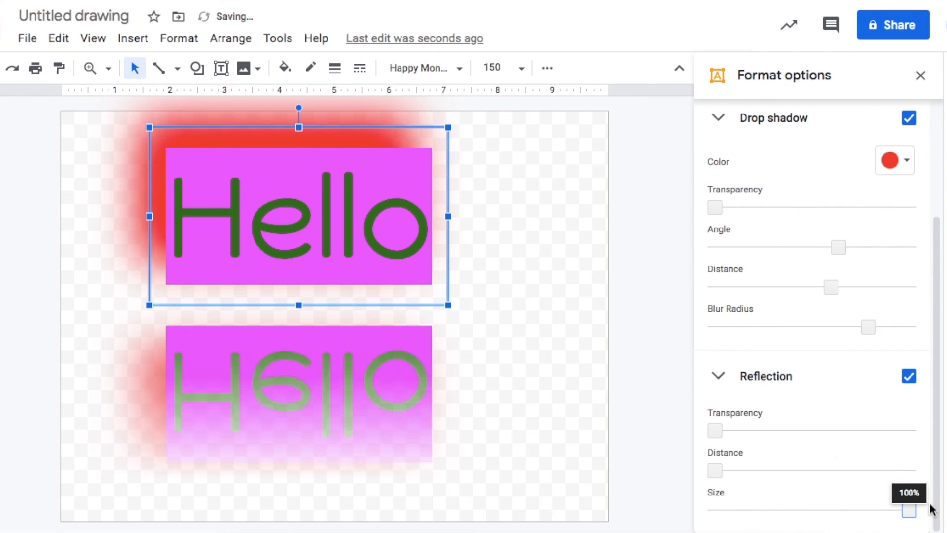
click(719, 120)
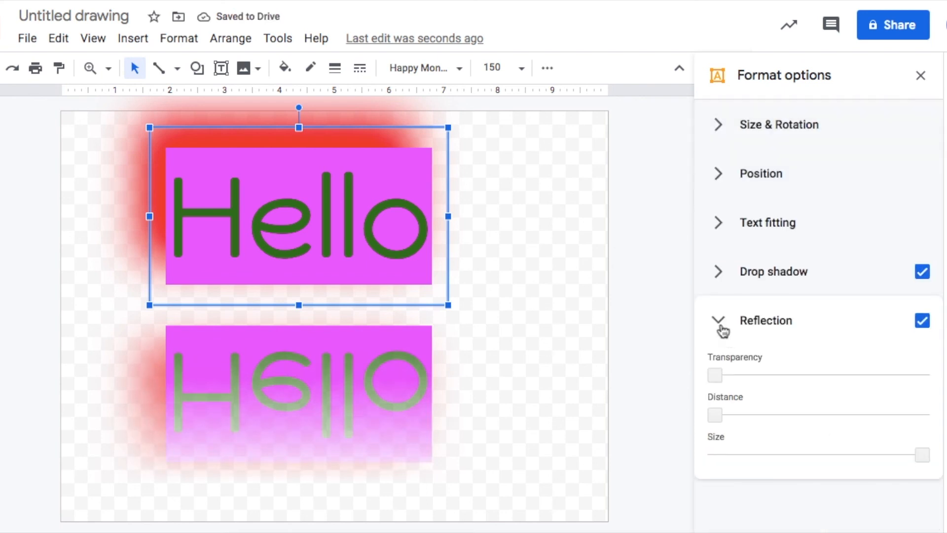
click(720, 326)
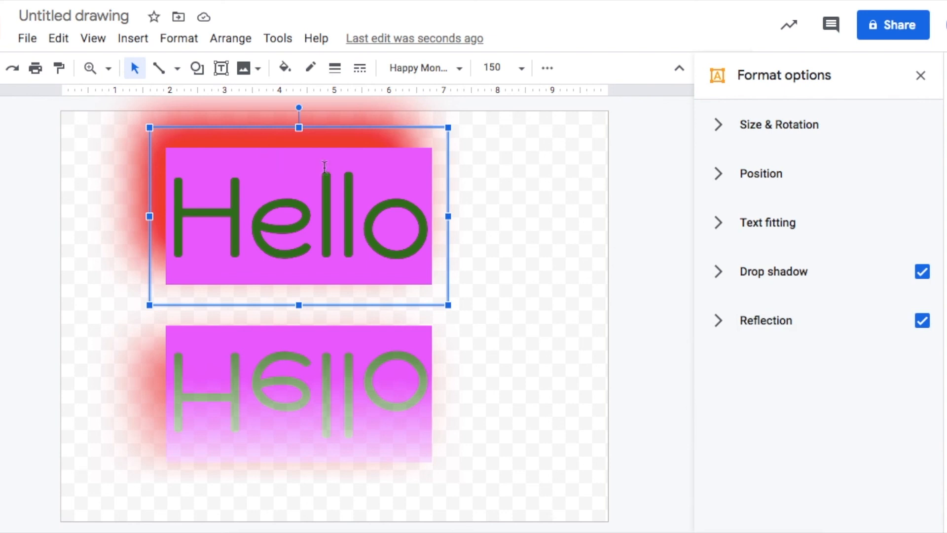
- Move the text box to the canvas's left side and insert word art reading "Hello"
drag(348, 127, 292, 133)
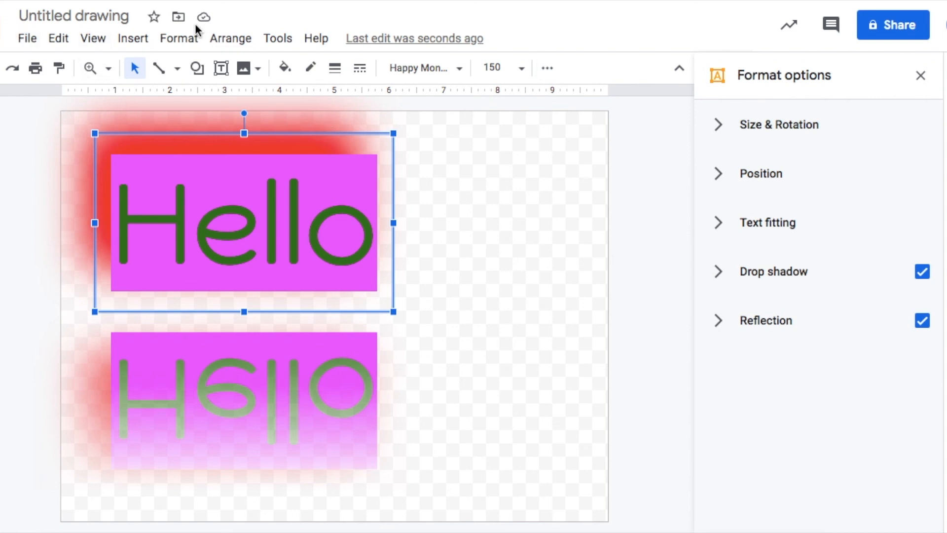
click(134, 39)
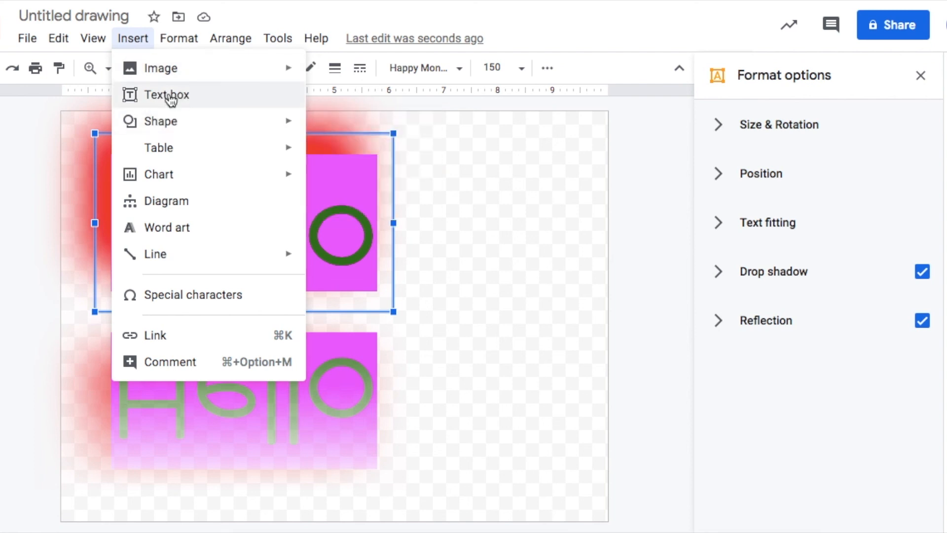
click(187, 236)
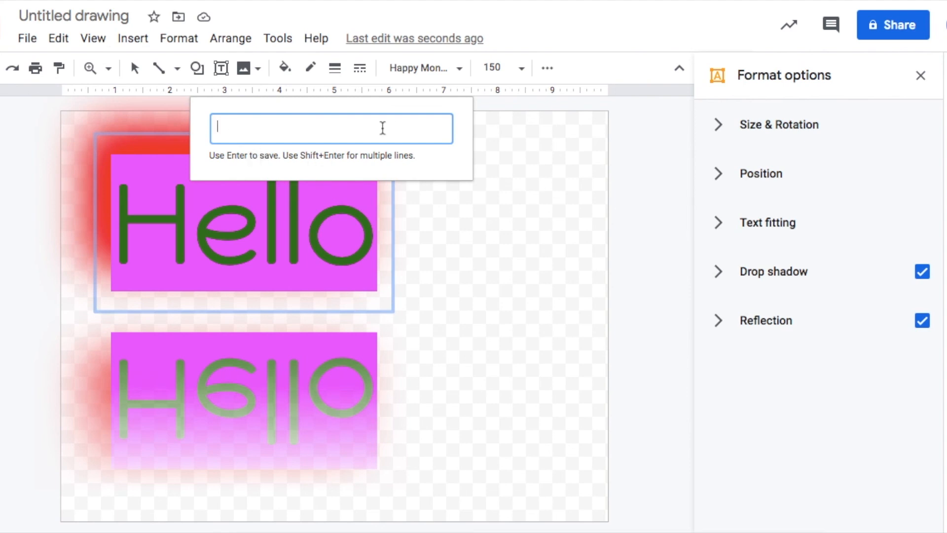
text(Hello)
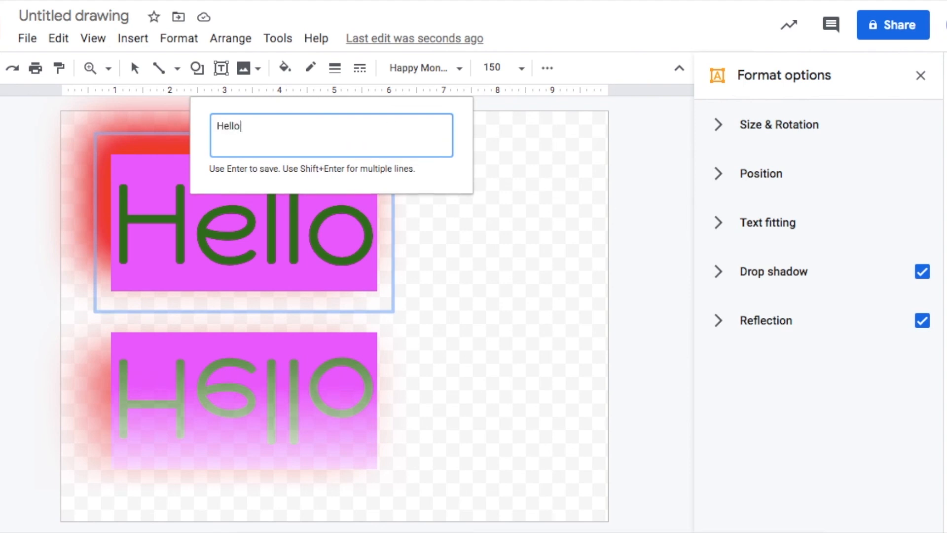
key(Return)
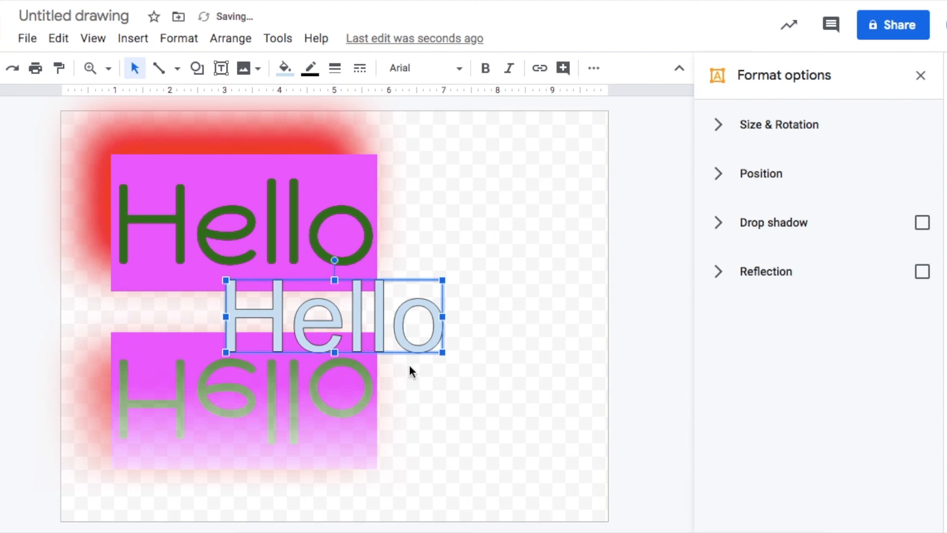
- Move the word art up and right, and enlarge it to reach the canvas's right edge and overlap the text box
drag(319, 324, 434, 232)
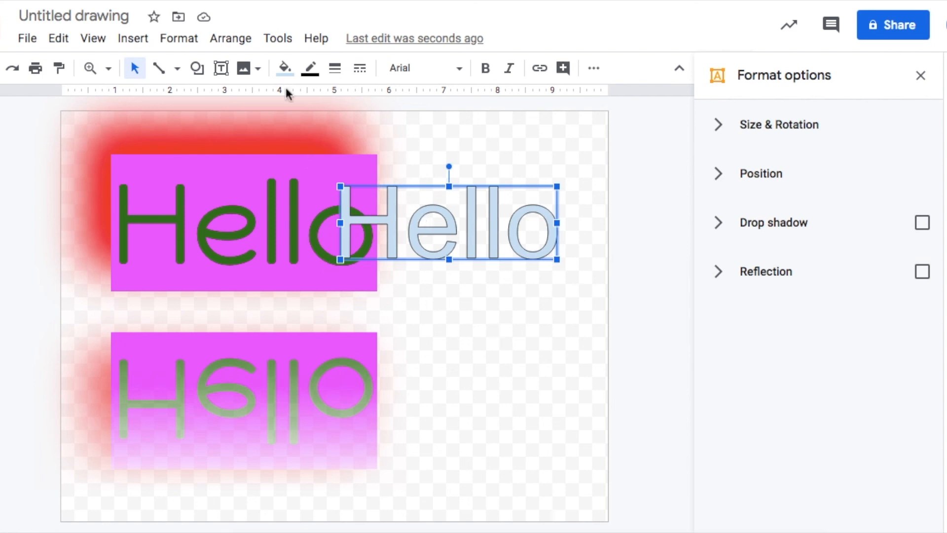
drag(557, 259, 607, 327)
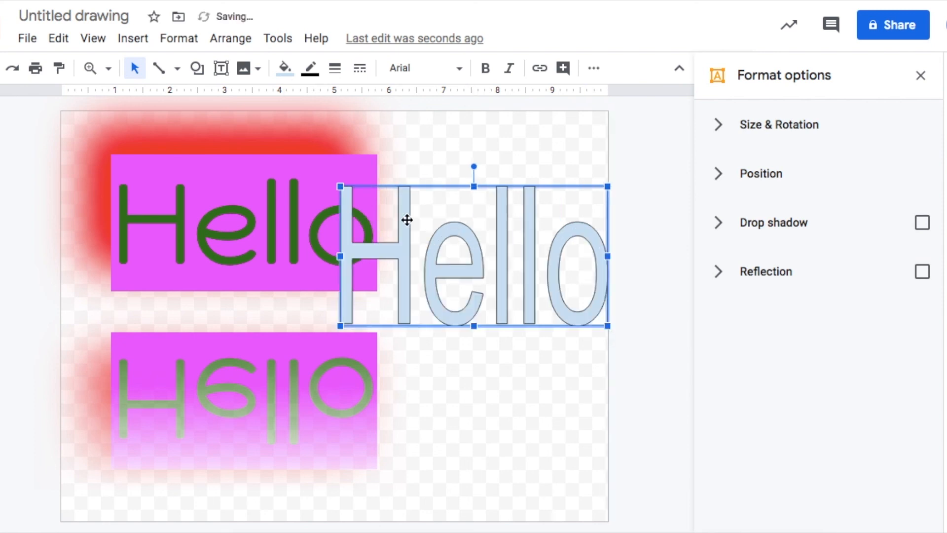
drag(340, 186, 260, 181)
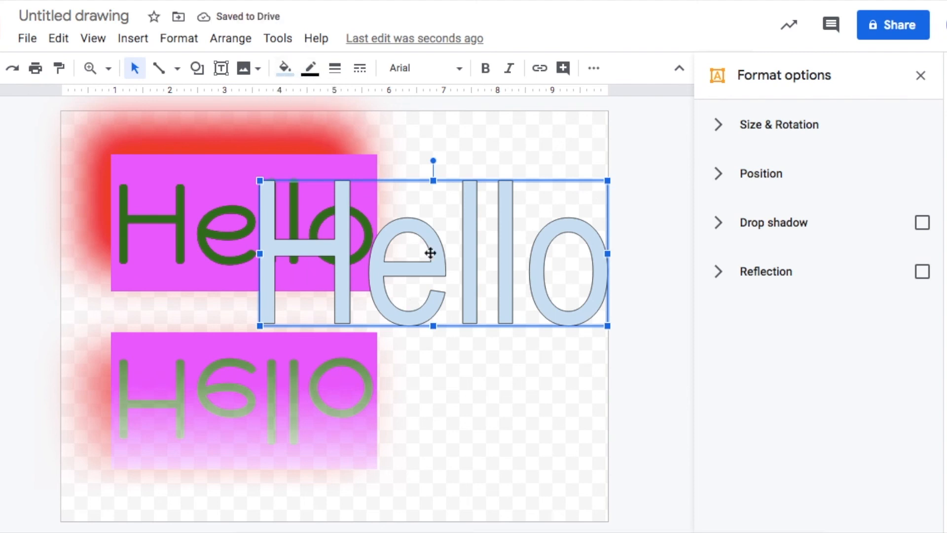
- Give the word art a bright green fill and a magenta border
click(285, 69)
click(363, 176)
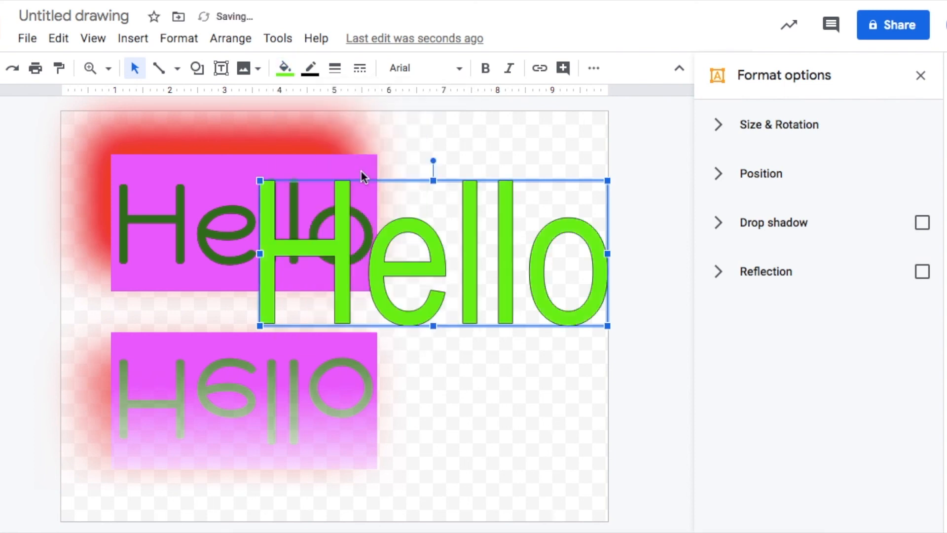
click(310, 68)
click(482, 146)
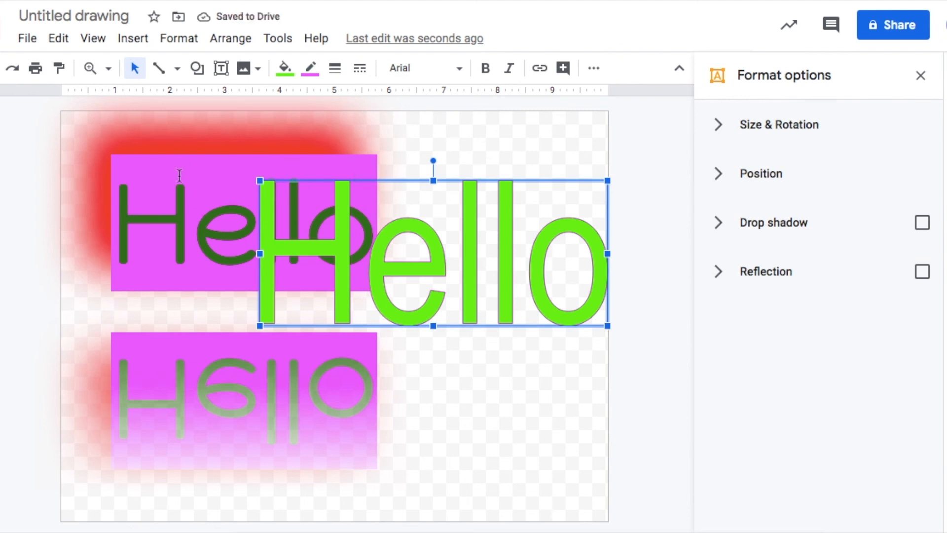
- Delete the original magenta-highlighted text box together with its shadow and reflection
click(126, 171)
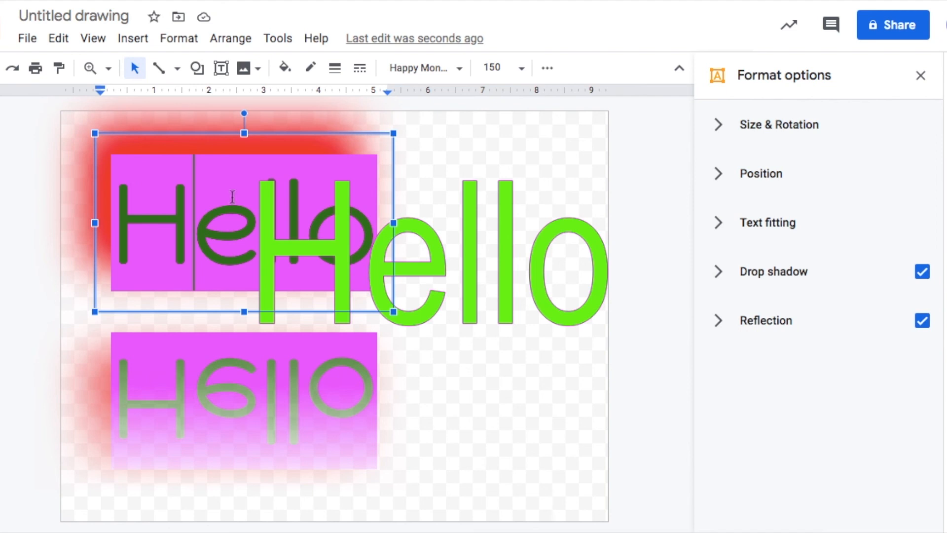
key(BackSpace)
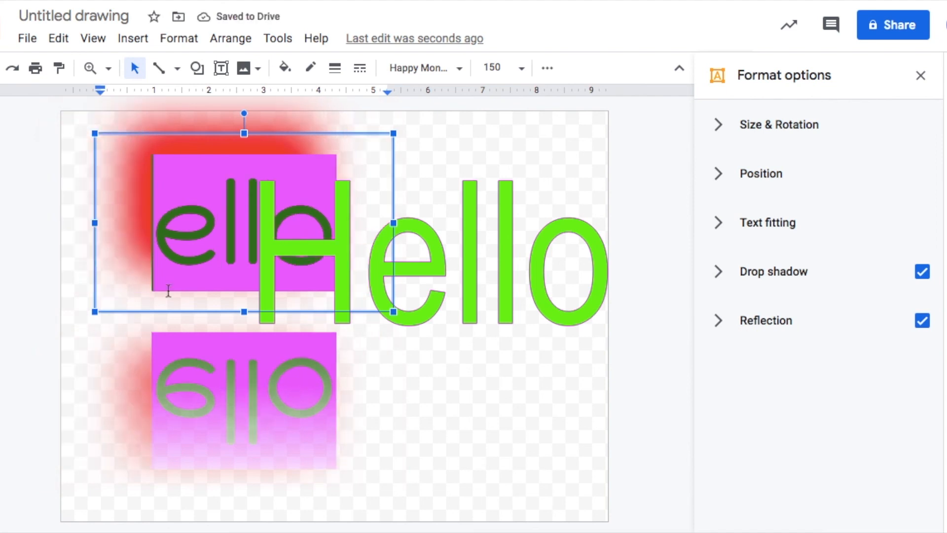
click(192, 313)
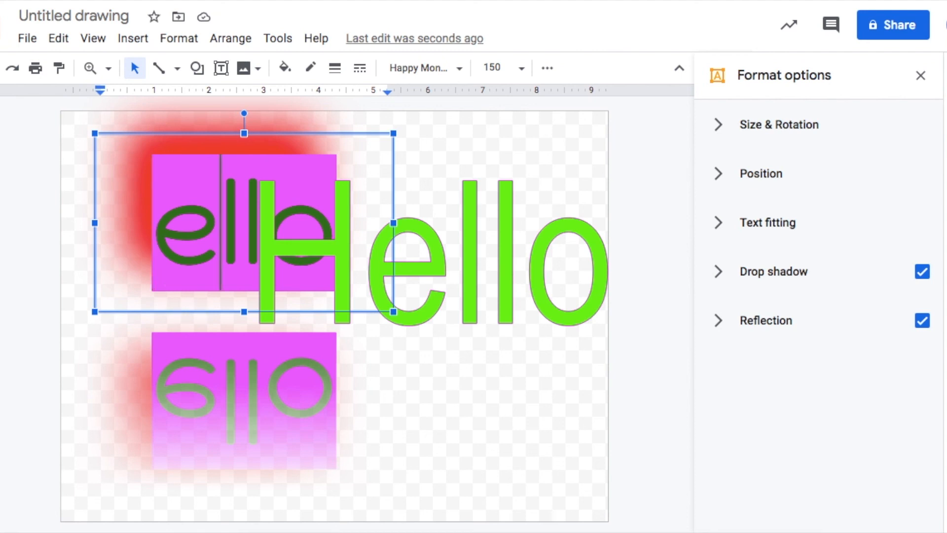
key(Escape)
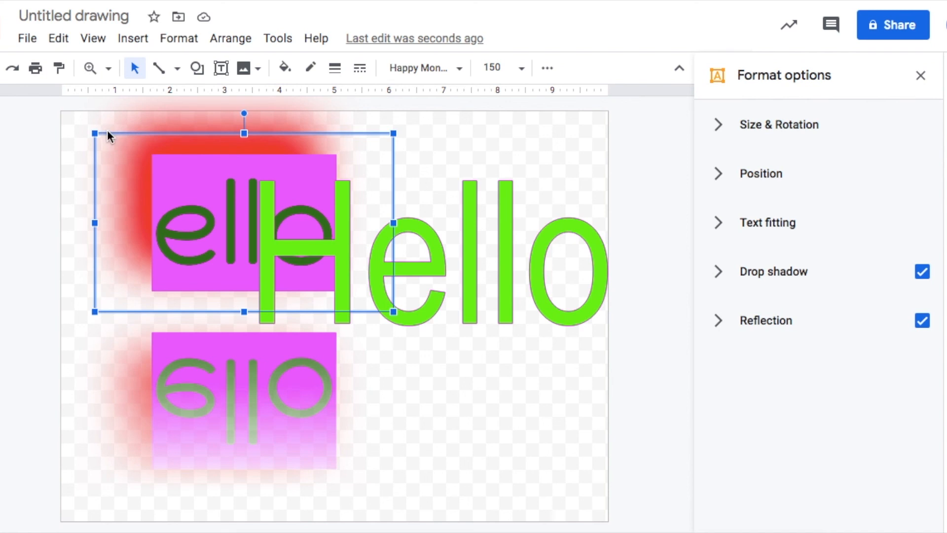
key(Delete)
- Move the word art left toward the middle of the canvas and set its border weight to 24px
click(423, 253)
drag(424, 252, 355, 248)
click(336, 69)
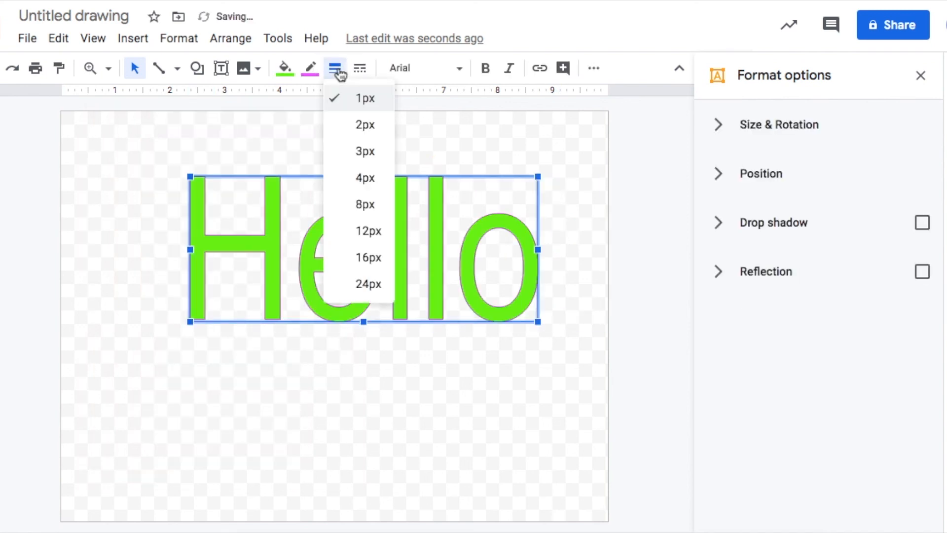
click(375, 283)
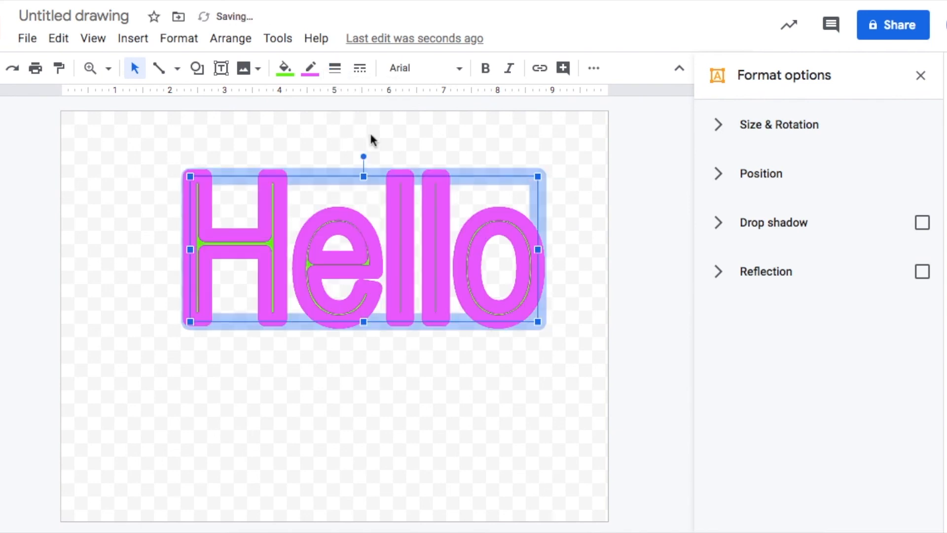
- Set the word art's border weight to 8px and give it a dotted border style
click(335, 68)
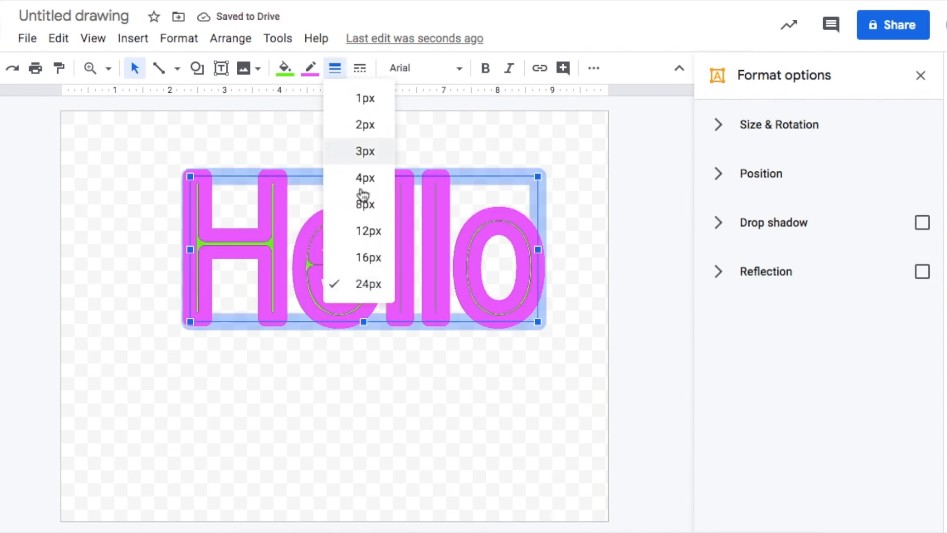
click(365, 204)
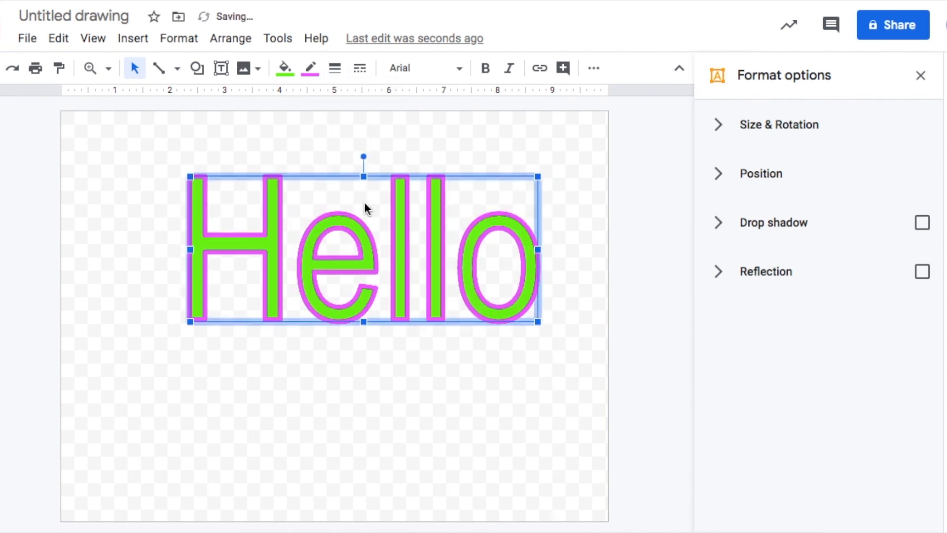
click(369, 73)
click(396, 150)
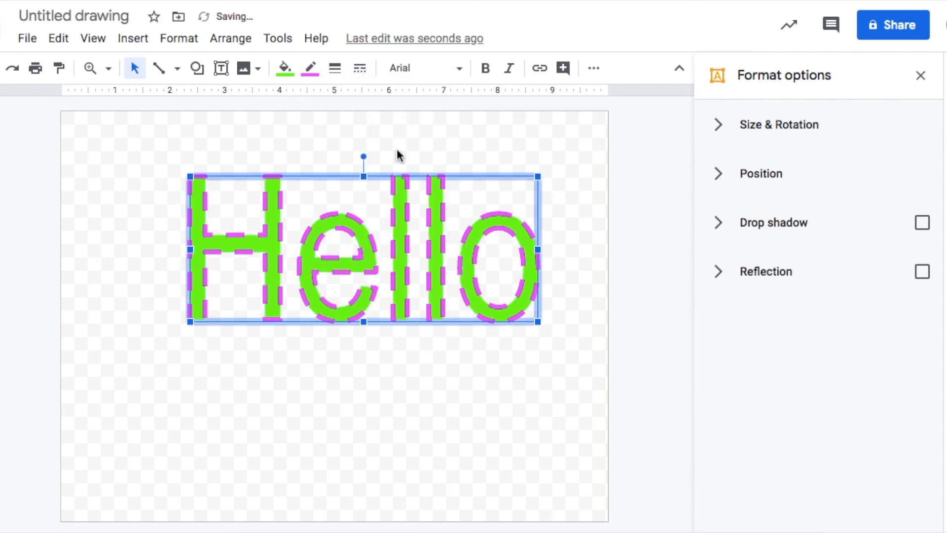
click(360, 69)
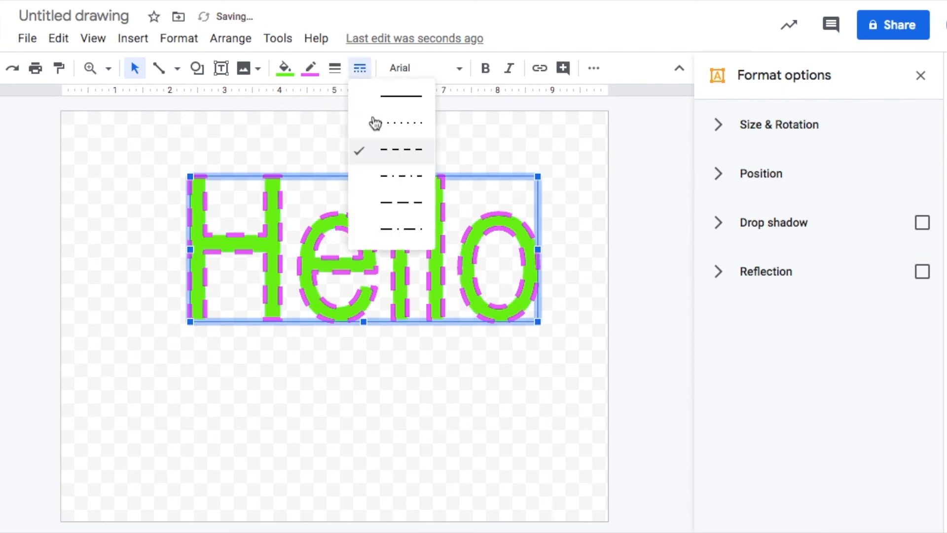
click(402, 127)
- Change the word art's font to Happy Monkey
click(463, 69)
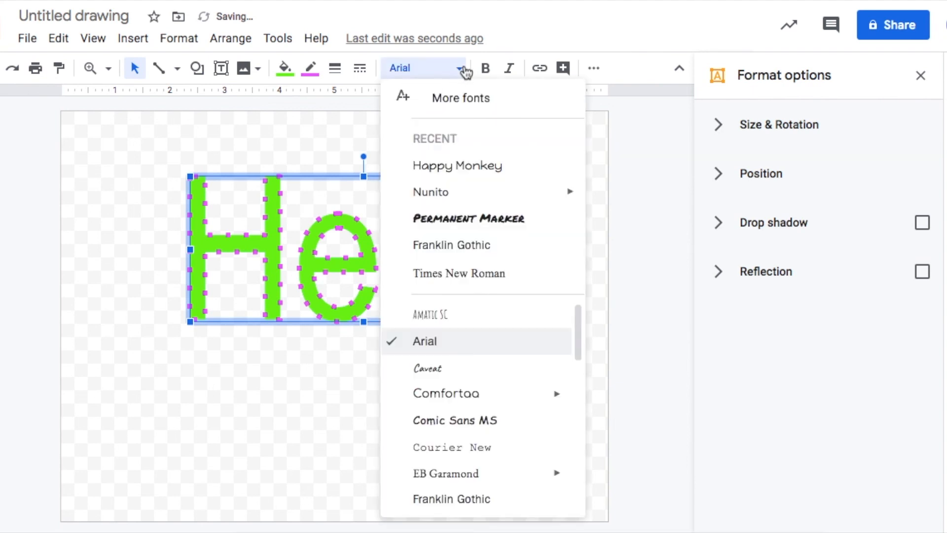
click(466, 167)
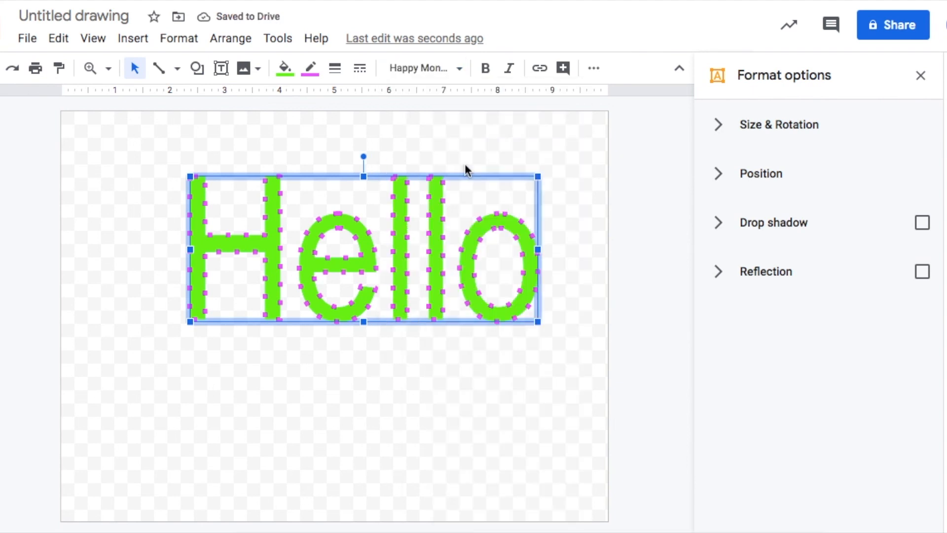
- Try bold and italic styling on the word art
click(491, 75)
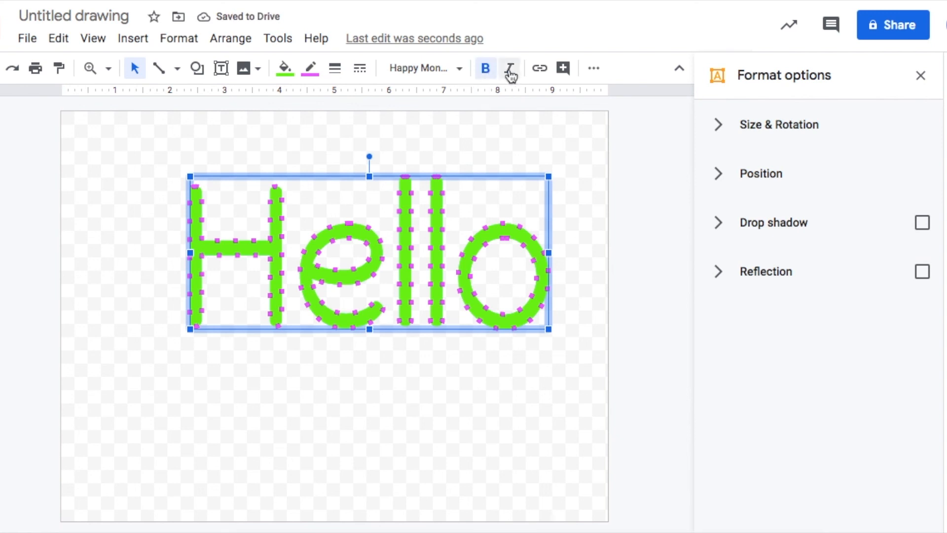
click(511, 75)
click(511, 75)
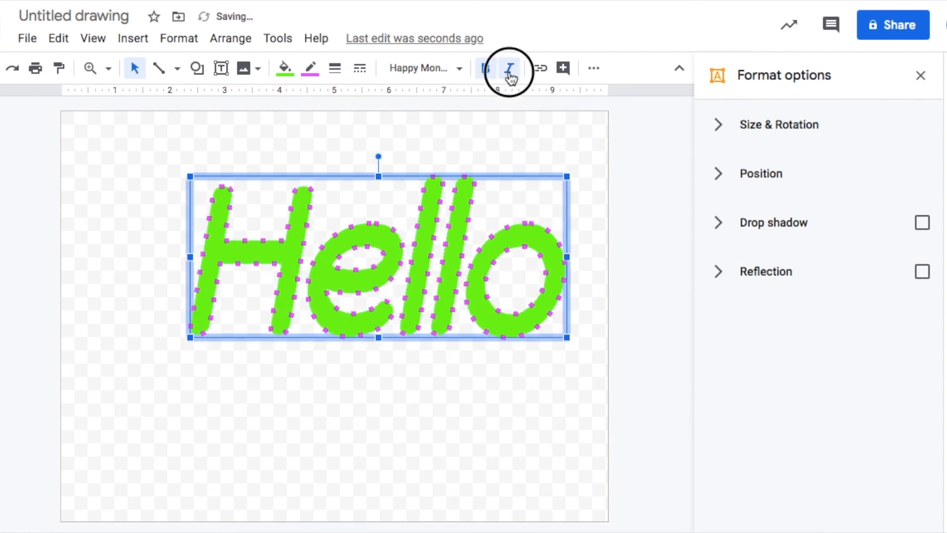
click(476, 74)
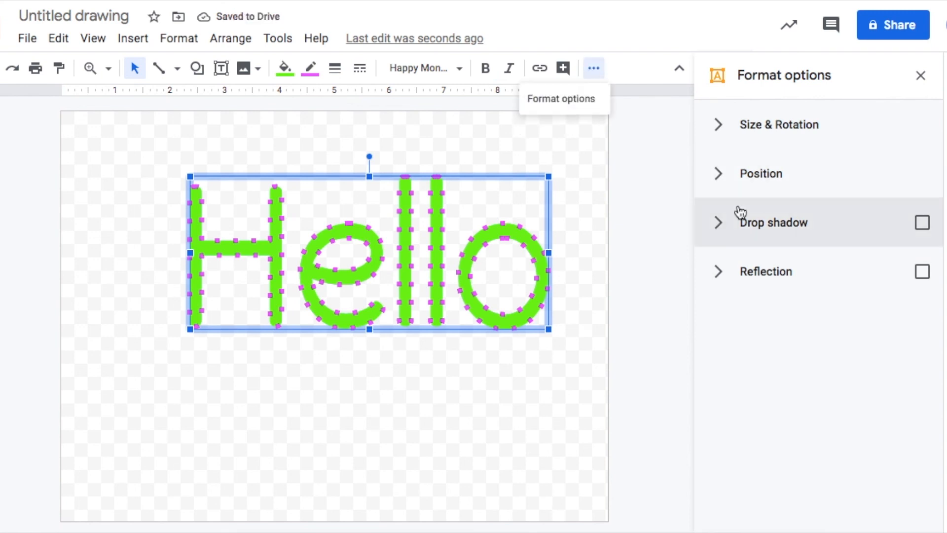
- Add a drop shadow and a reflection to the word art, increasing the shadow's distance and angle so it falls above the letters
click(723, 225)
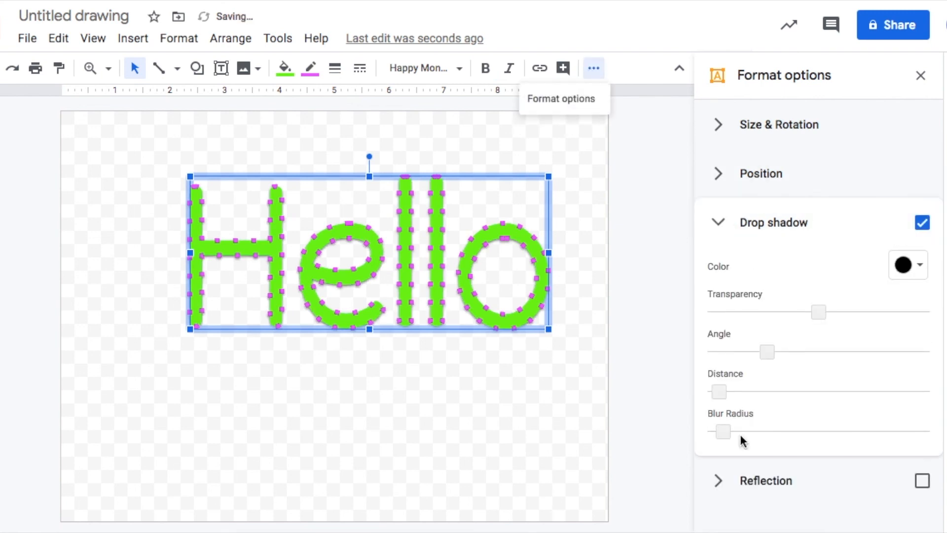
click(921, 481)
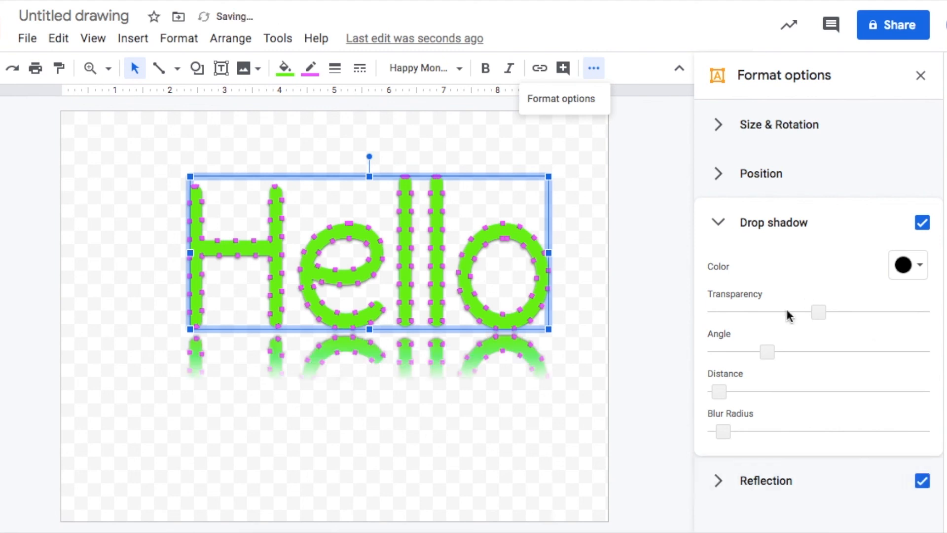
mouse_move(819, 309)
mouse_down()
mouse_move(784, 311)
mouse_move(839, 313)
mouse_move(759, 318)
mouse_move(823, 309)
mouse_up()
drag(719, 392, 791, 393)
drag(769, 351, 870, 346)
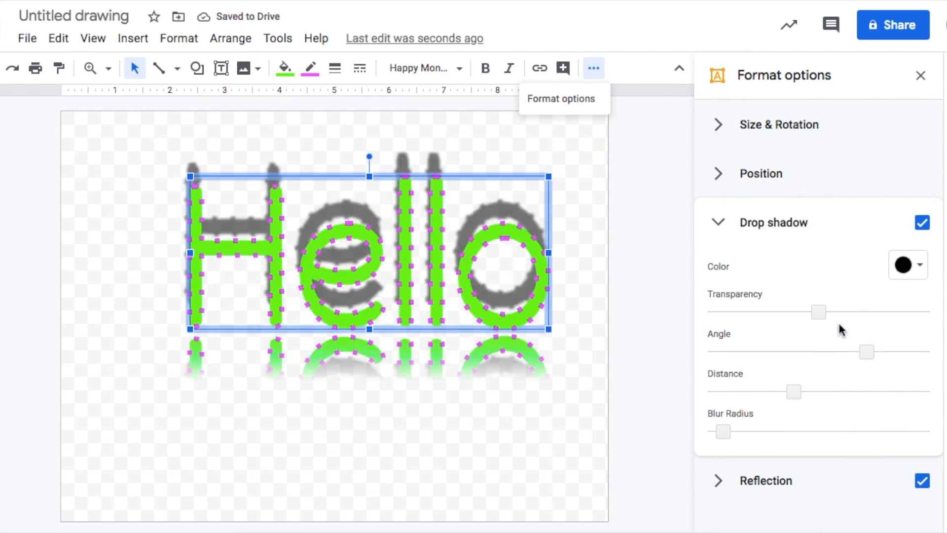
- Color the word art's drop shadow magenta and moderately increase its transparency and blur radius
click(907, 264)
click(889, 359)
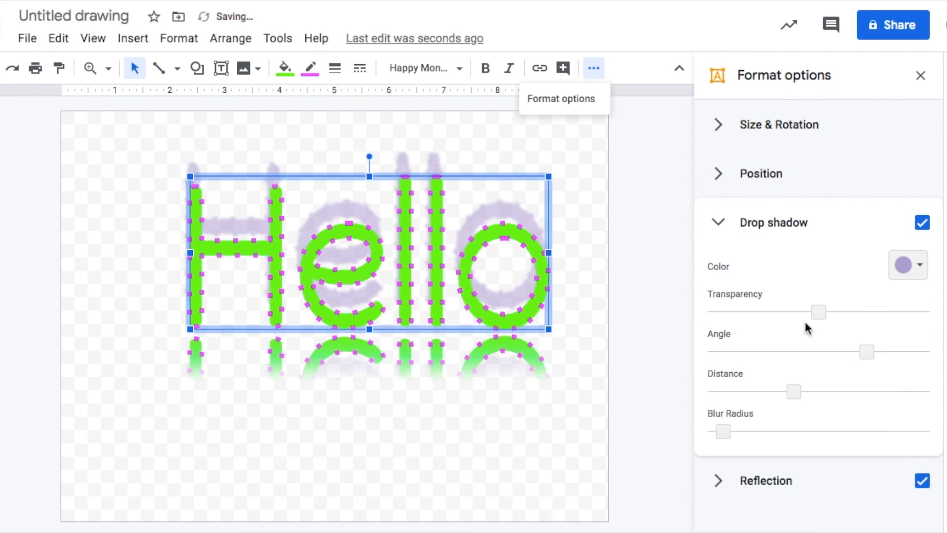
click(906, 265)
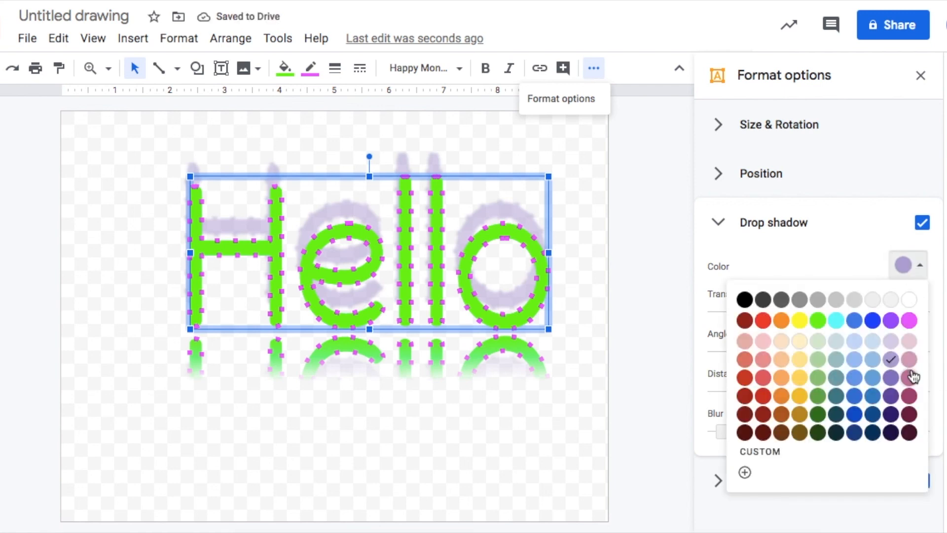
click(909, 320)
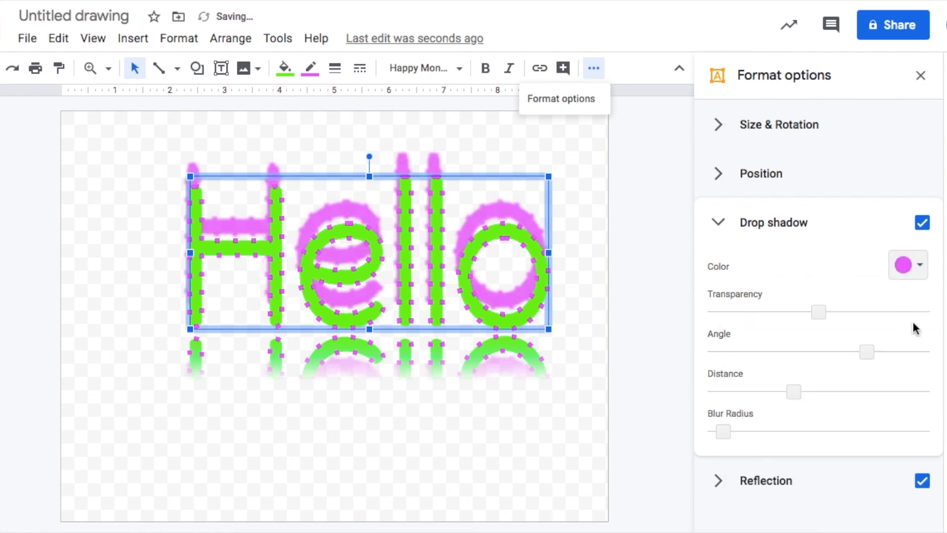
drag(818, 312, 846, 319)
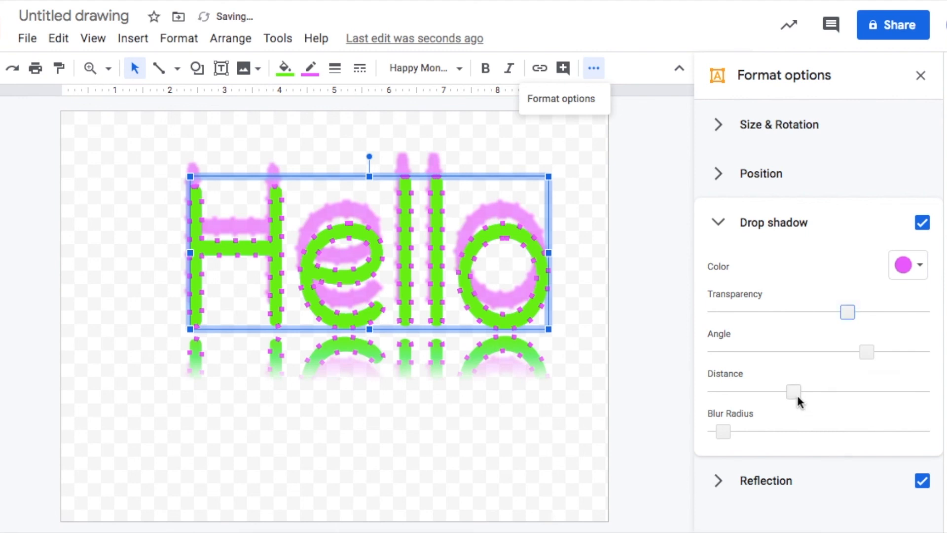
drag(724, 434, 754, 433)
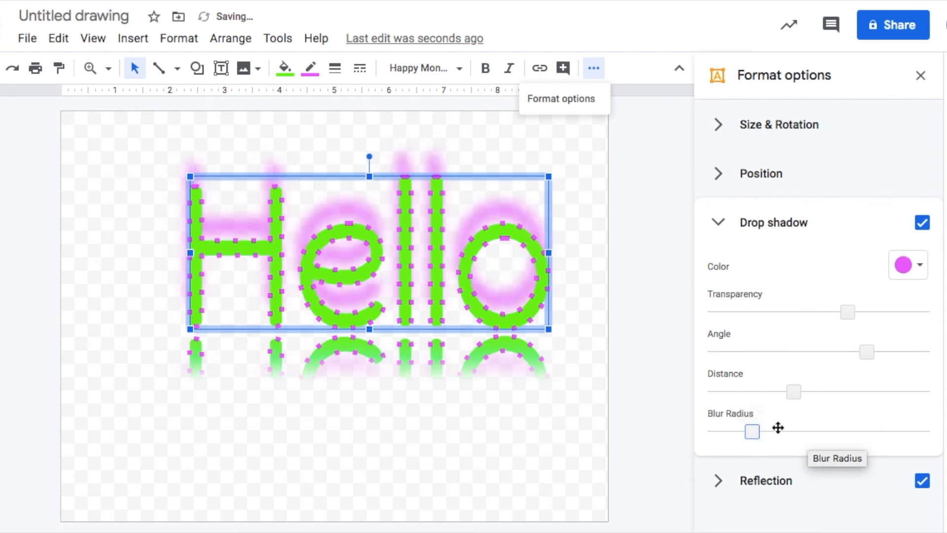
- Increase the reflection's distance slightly and set its size to 86%
click(718, 222)
click(747, 272)
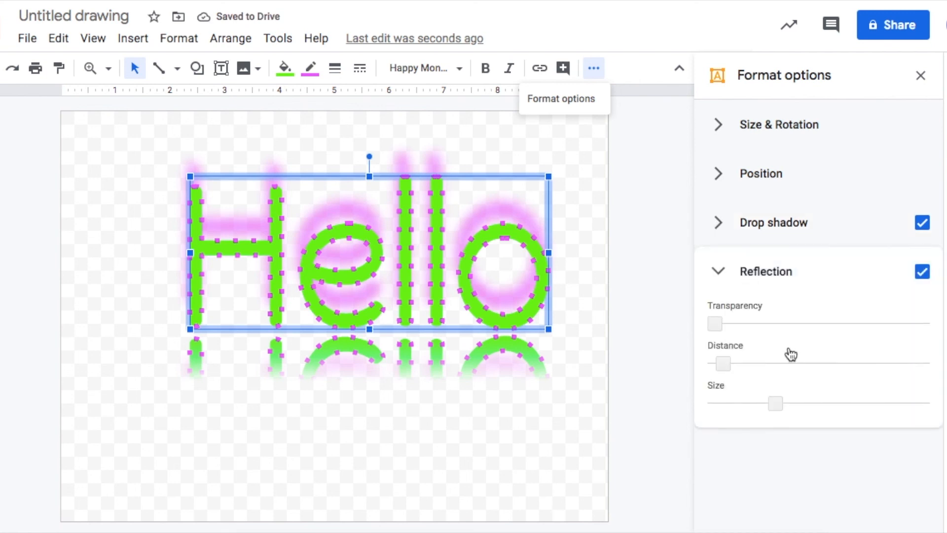
drag(727, 363, 746, 366)
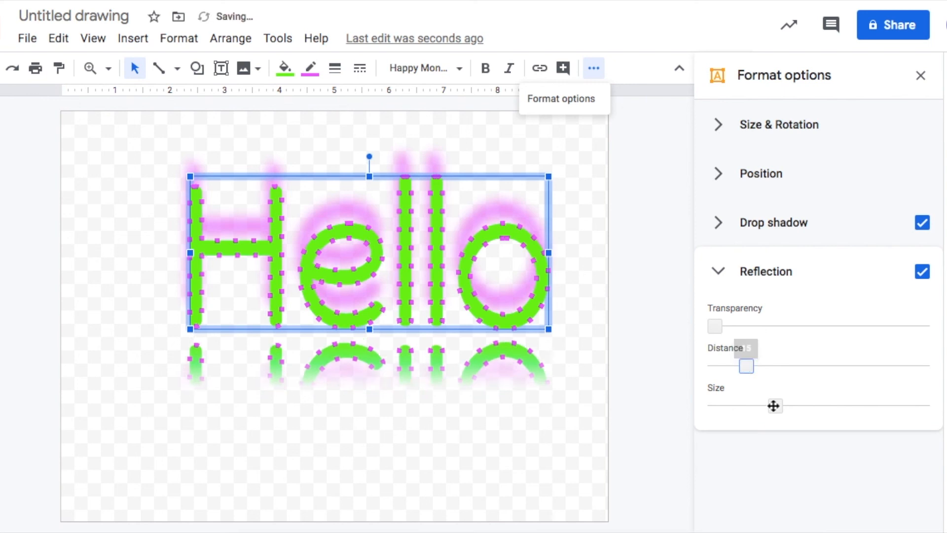
click(893, 407)
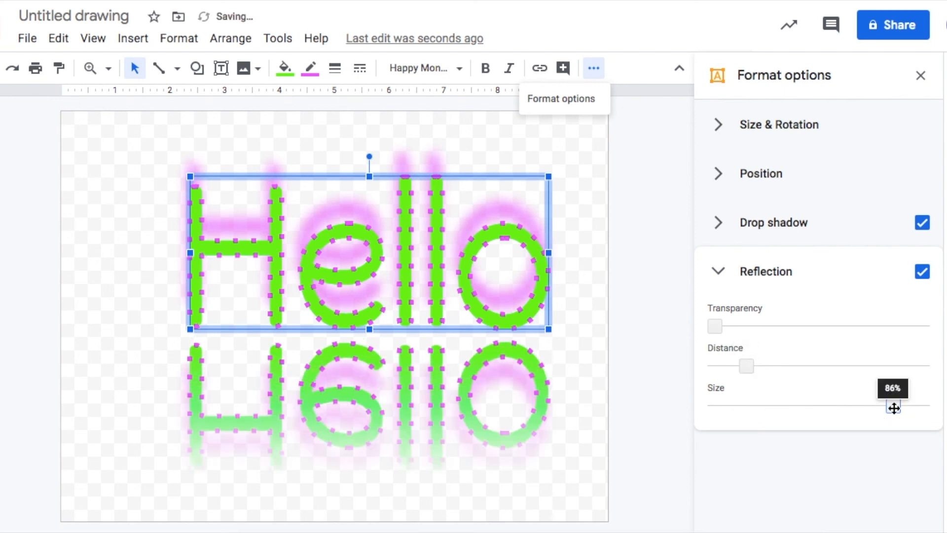
- Move the word art up and left, close to the canvas's upper edge
drag(423, 176, 370, 132)
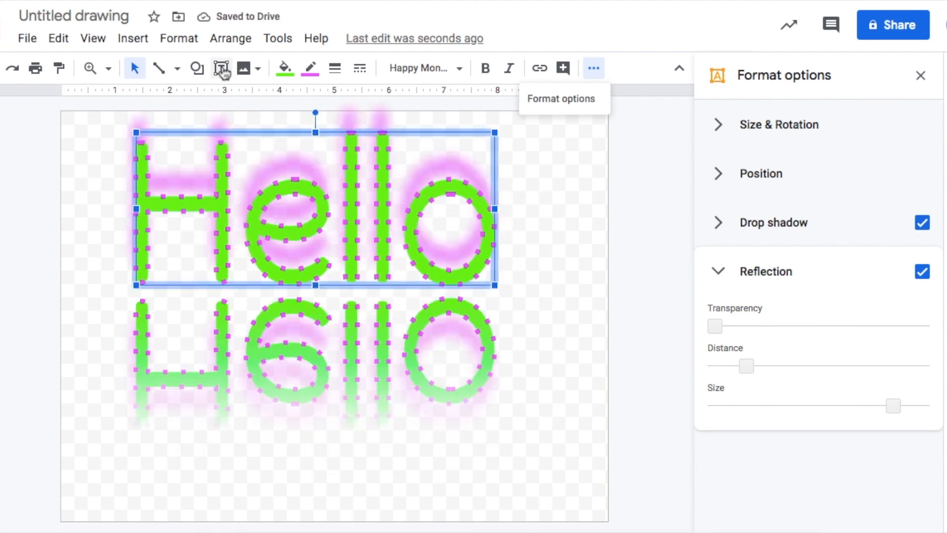
click(134, 38)
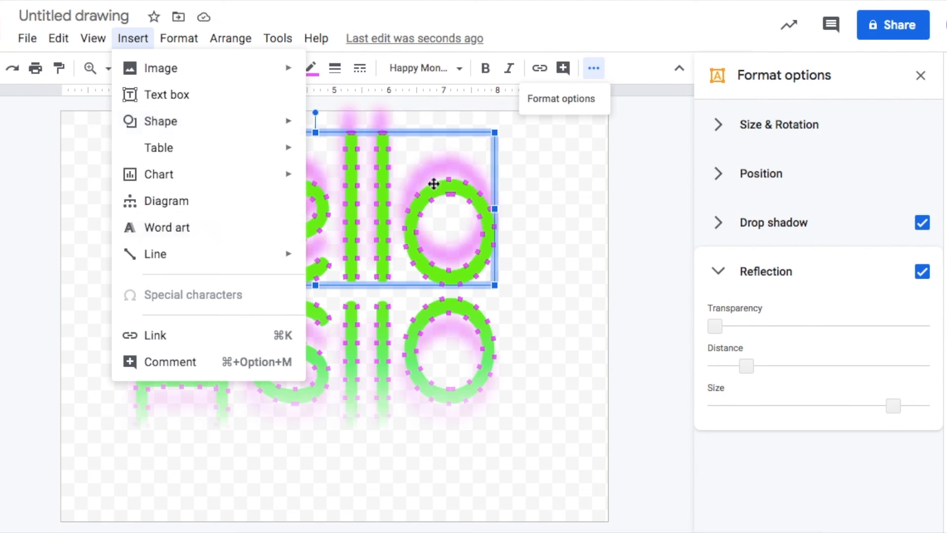
click(450, 233)
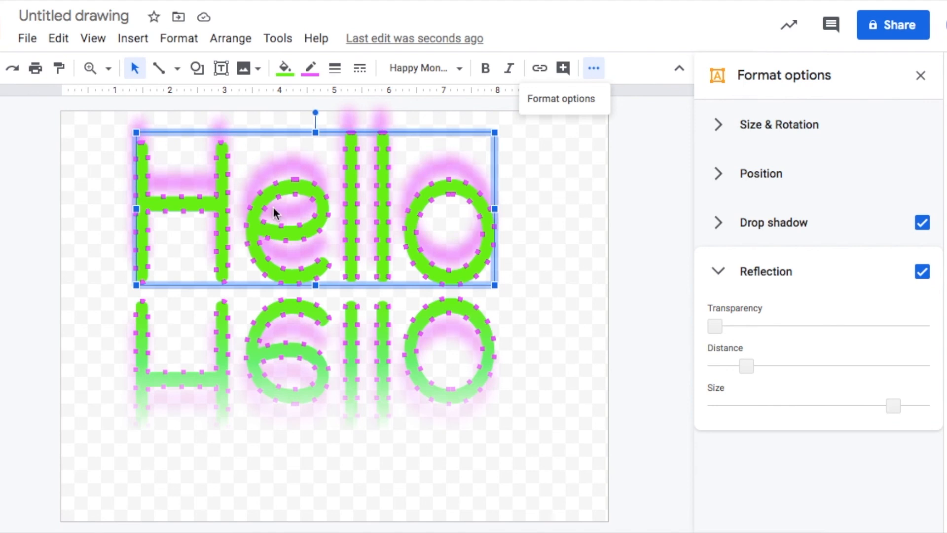